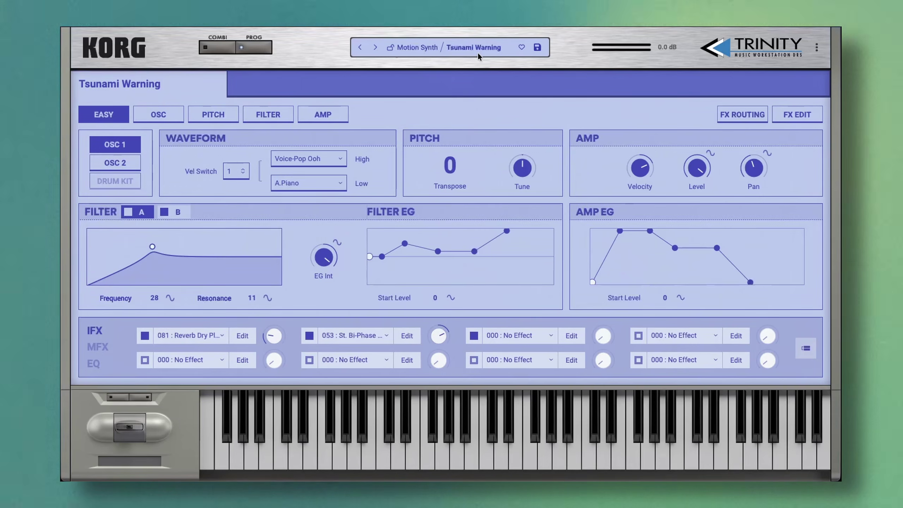
Load the program 004 : Init Program from User Bank A.
click(491, 112)
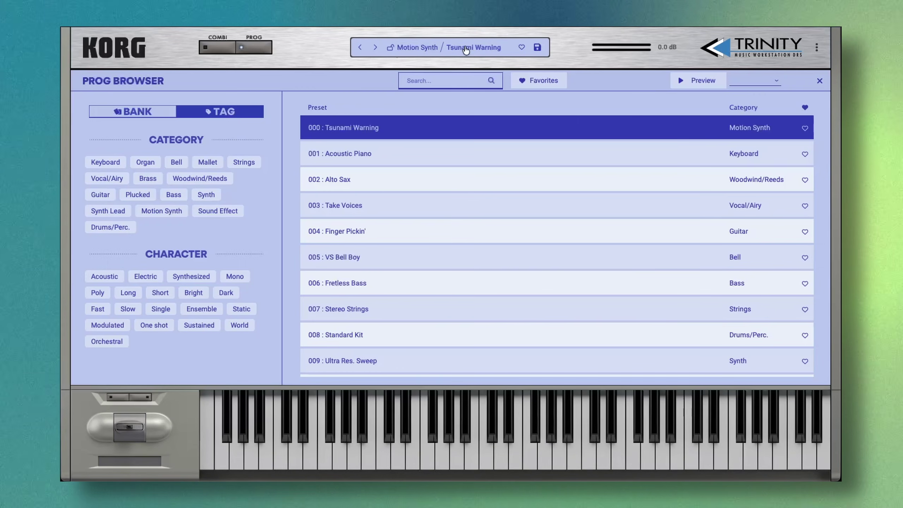
click(139, 112)
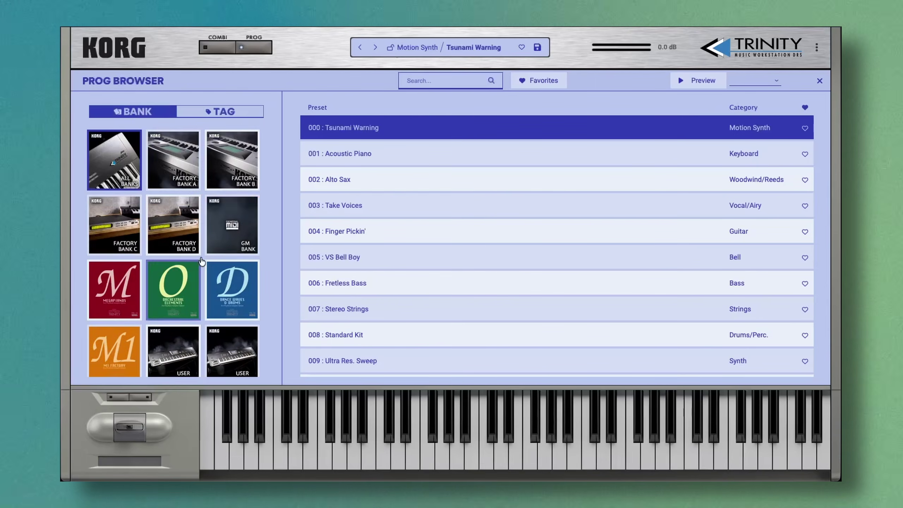
click(173, 279)
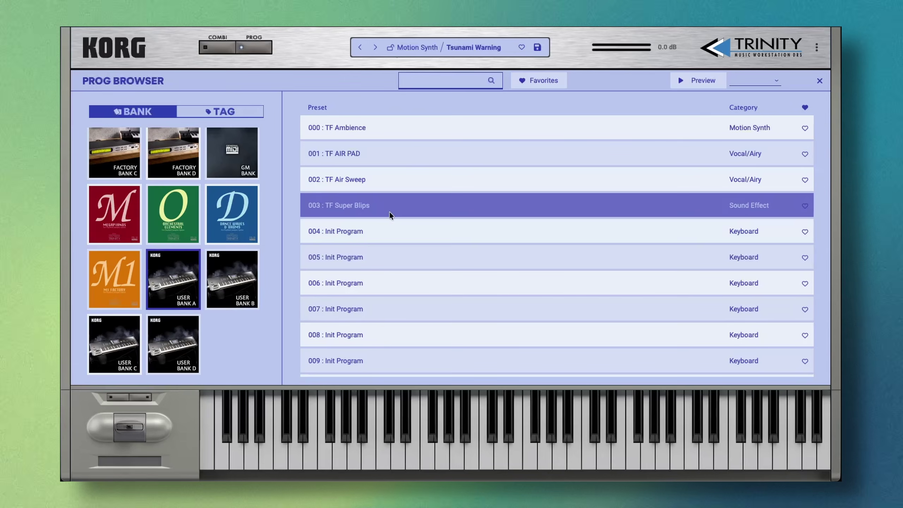
click(386, 230)
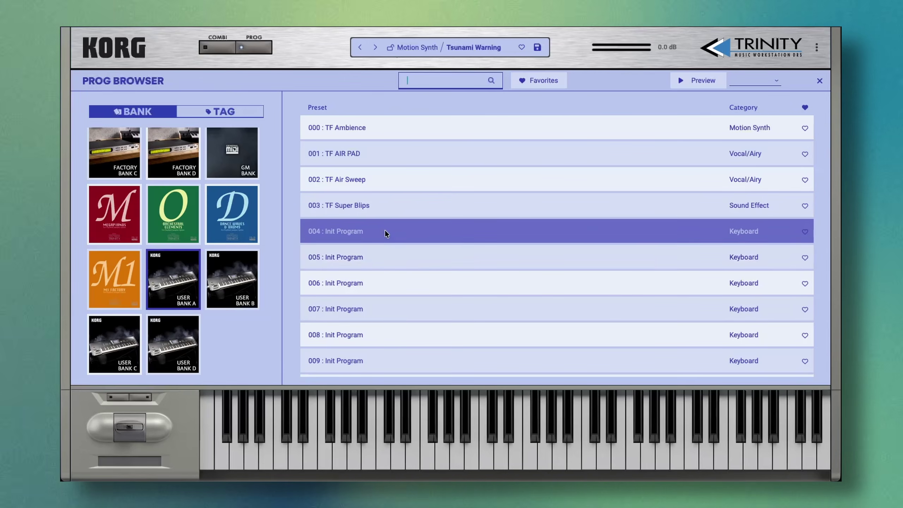
click(385, 231)
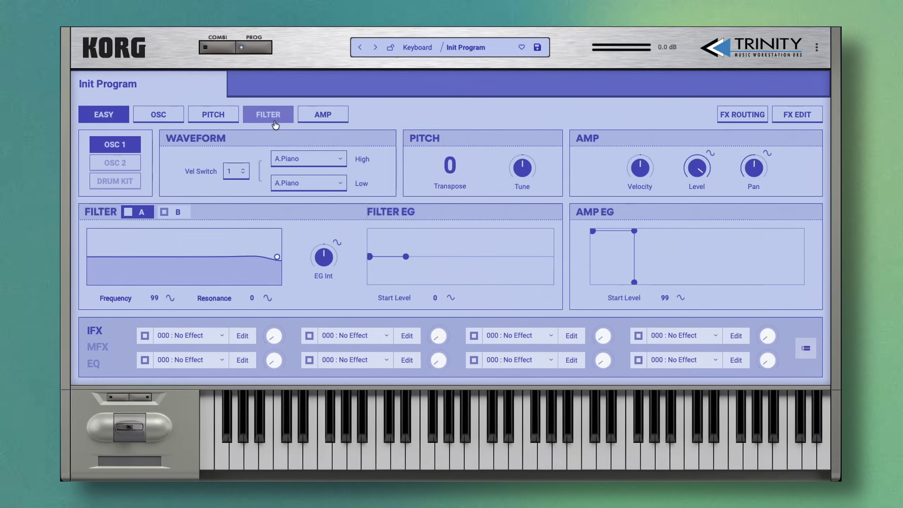
Shape the OSC 1 amp envelope with attack level 99, attack time 59, sustain level 53, slope time 73 and release time 73.
click(323, 114)
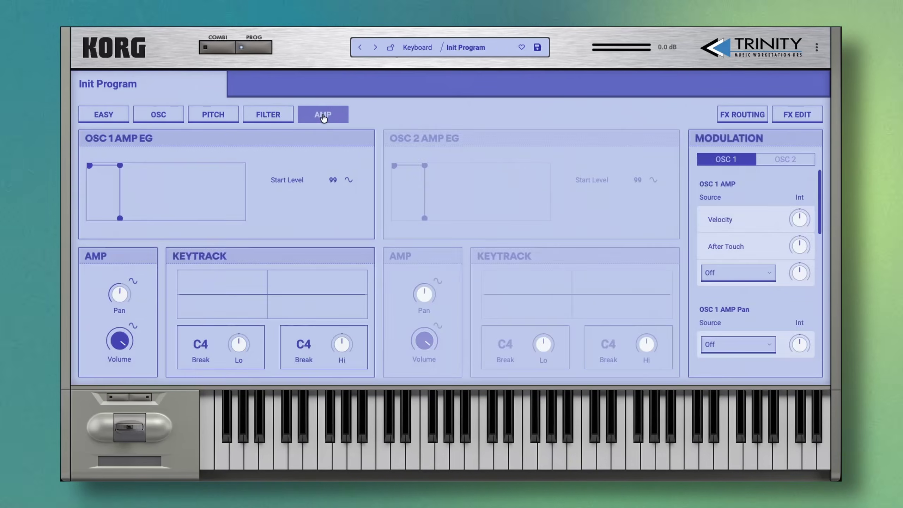
drag(90, 166, 132, 160)
click(89, 166)
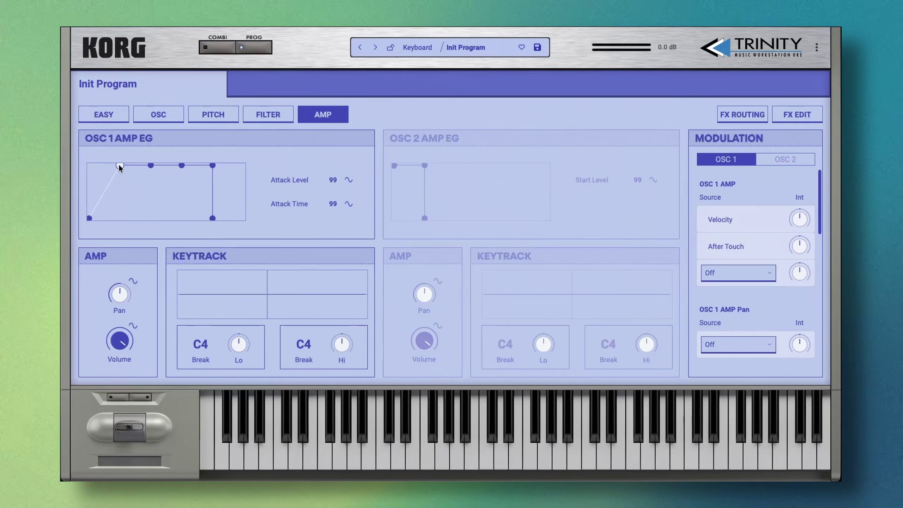
drag(118, 164, 144, 189)
click(153, 166)
drag(175, 218, 198, 218)
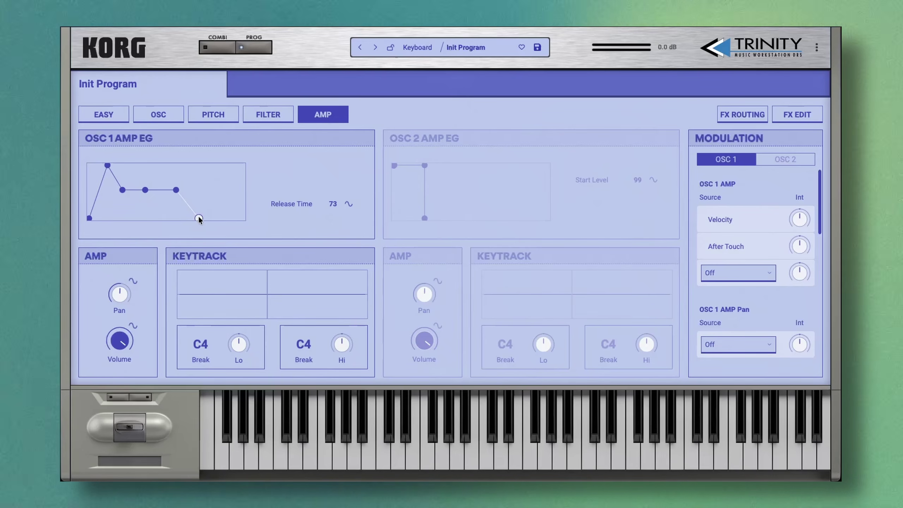
Lengthen the OSC 1 amp envelope's decay slightly and set its attack time to 67.
mouse_move(91, 212)
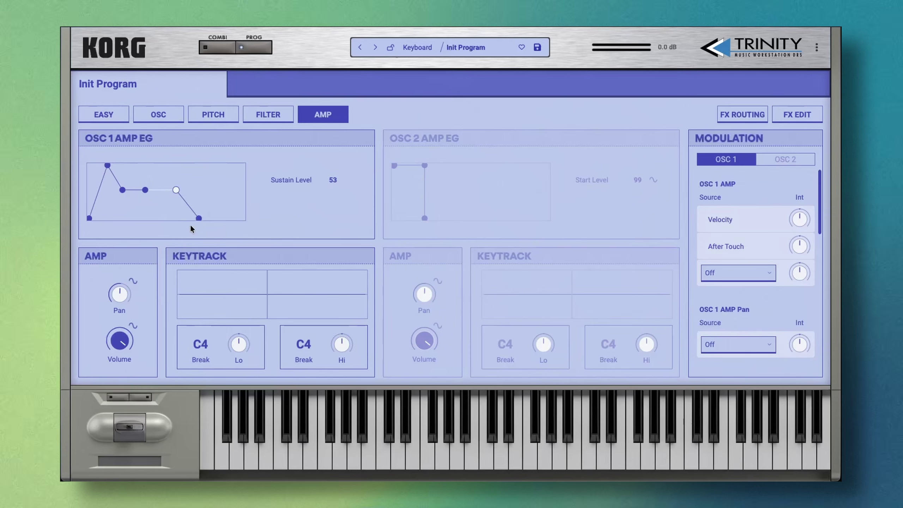
mouse_move(198, 218)
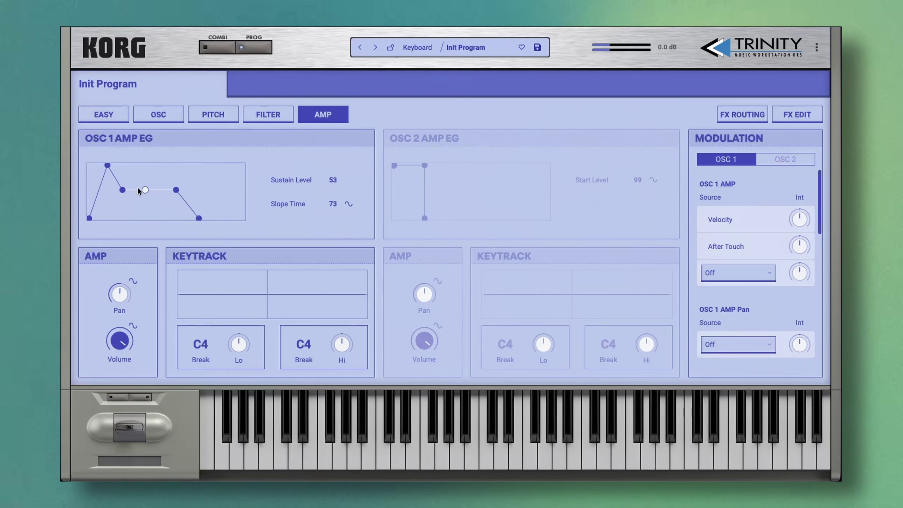
drag(123, 190, 125, 188)
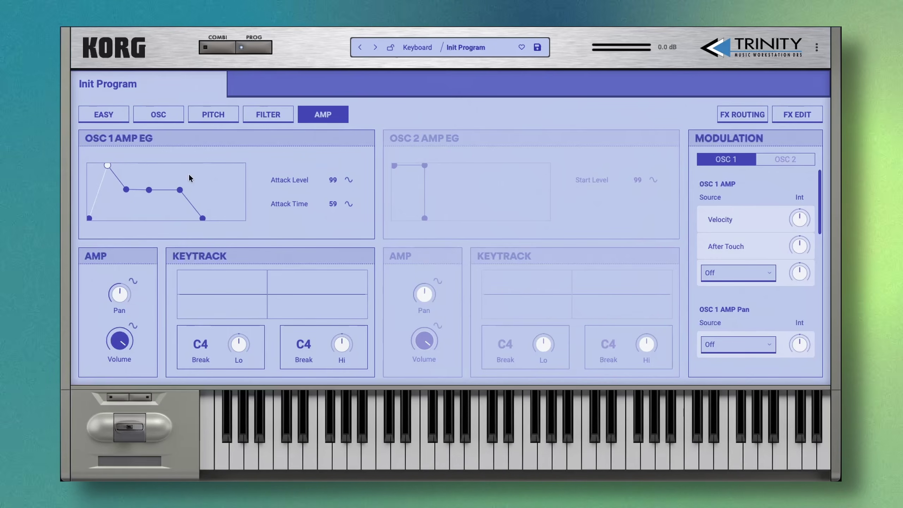
drag(331, 204, 338, 201)
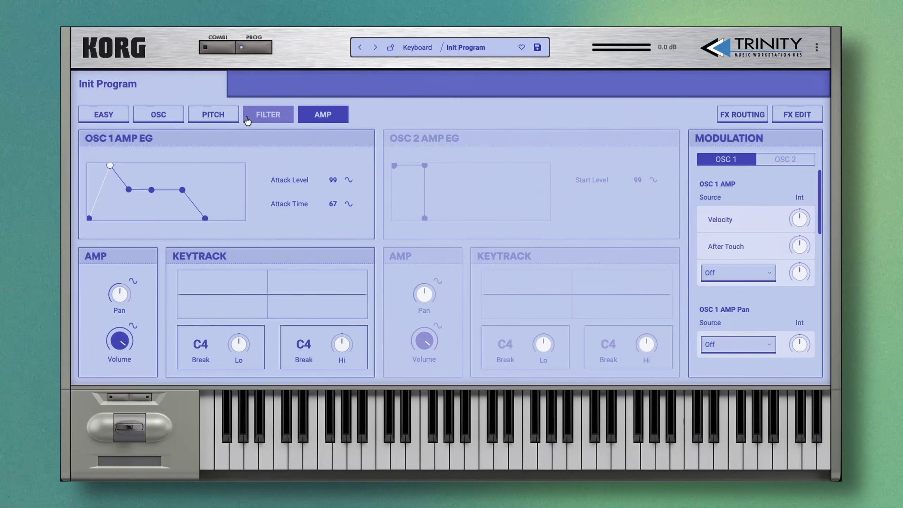
Open the sample browser for OSC 1's High waveform and look through the available sample banks.
click(160, 118)
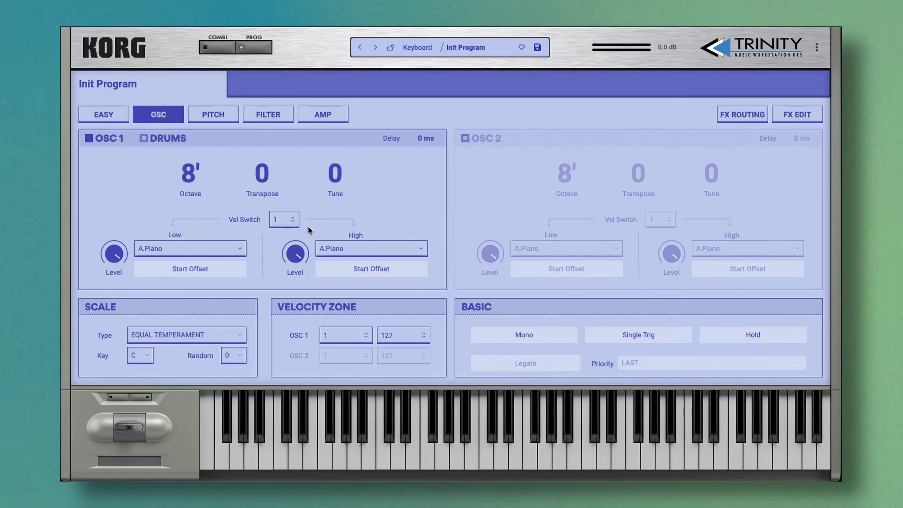
drag(298, 169, 300, 168)
click(357, 249)
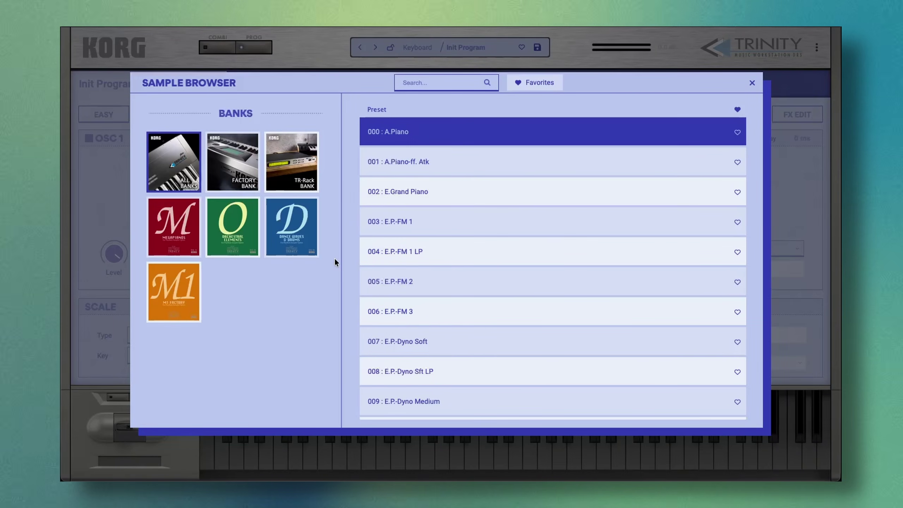
click(294, 225)
click(233, 227)
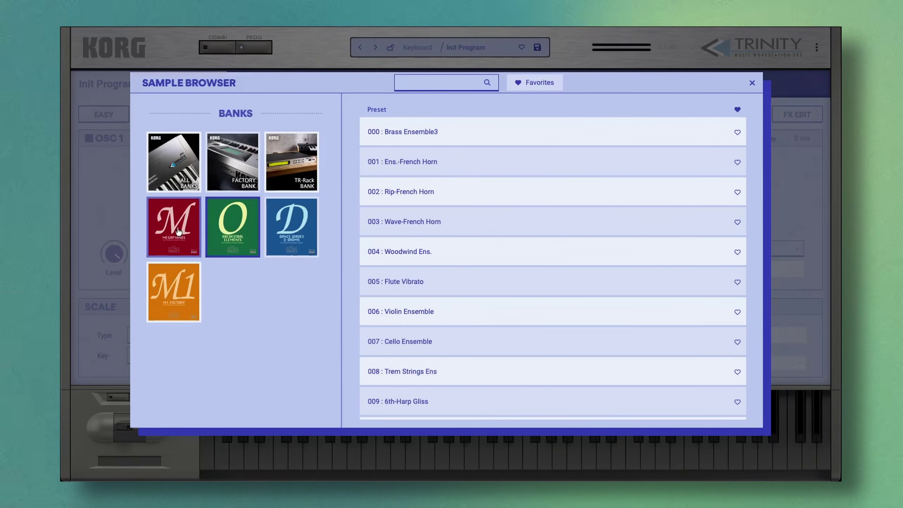
click(173, 227)
click(173, 292)
click(167, 165)
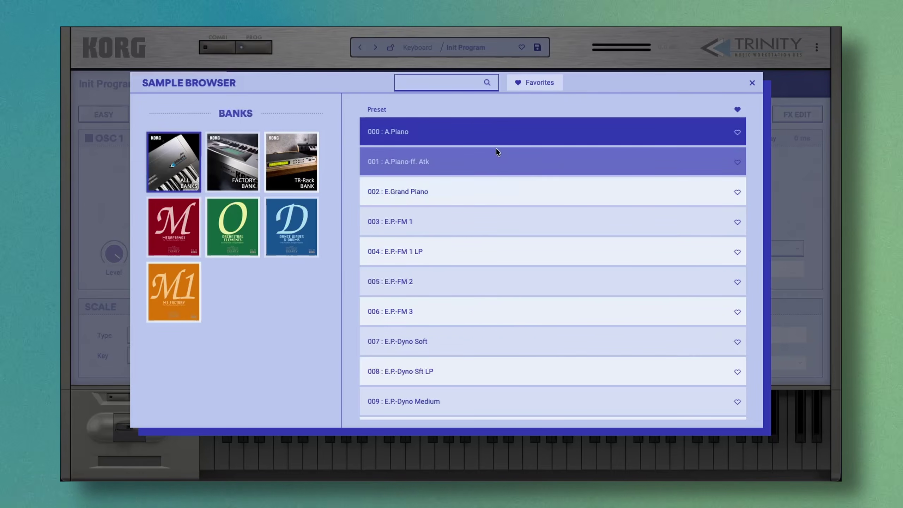
scroll(526, 208, down, 2)
scroll(530, 207, up, 2)
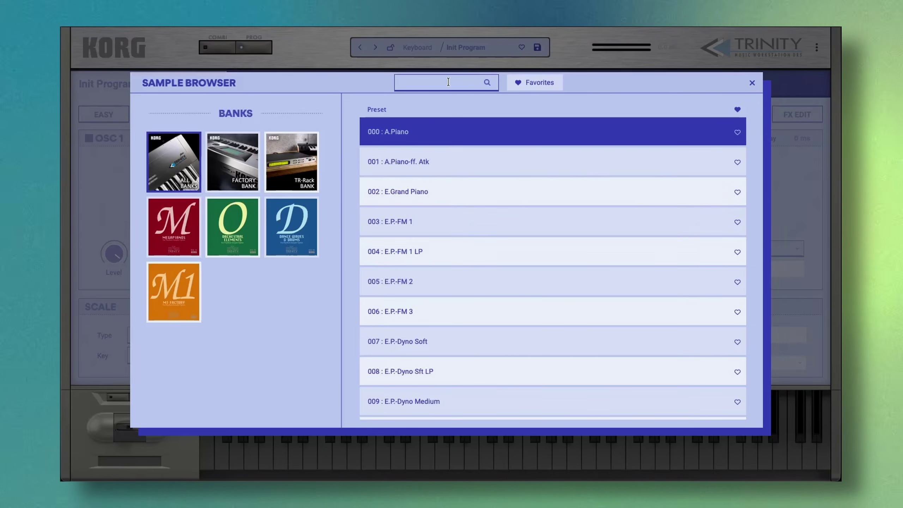
Check the samples marked as favorites and return to the full sample list.
click(735, 106)
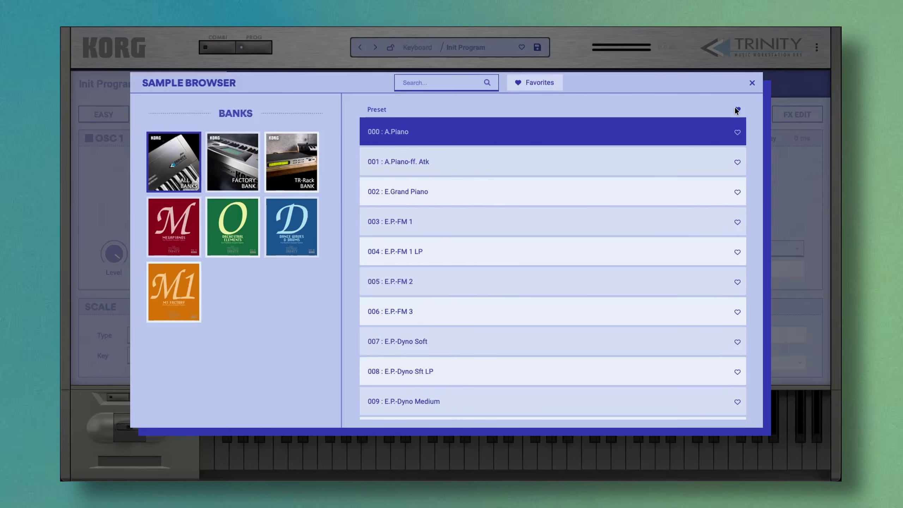
click(541, 84)
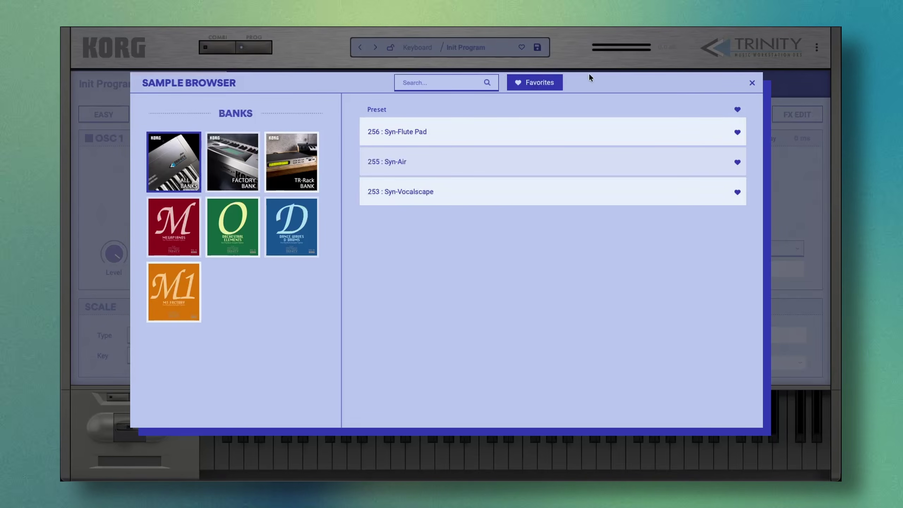
click(537, 82)
Audition Syn-Air Pad and Syn-Air Vortex, and assign the 253 : Syn-Vocalscape sample to OSC 1's High waveform.
scroll(552, 220, down, 10)
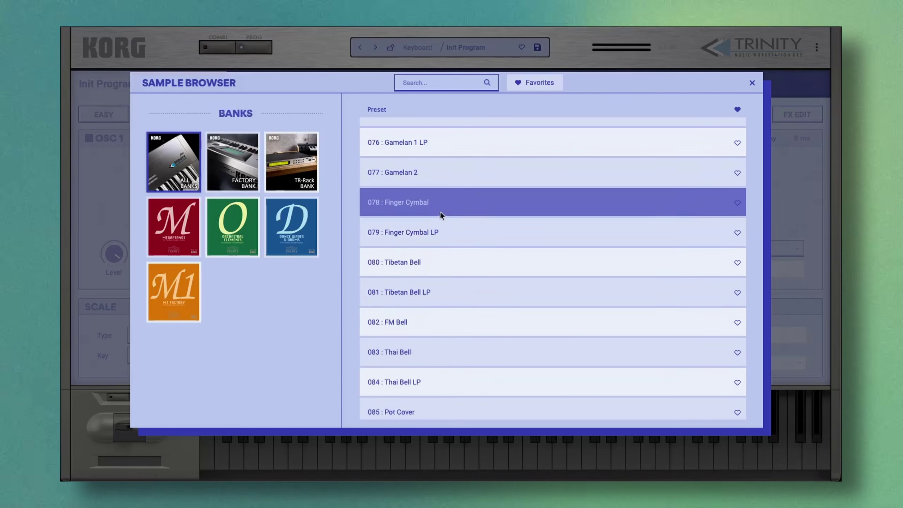
scroll(440, 212, down, 20)
scroll(491, 242, down, 12)
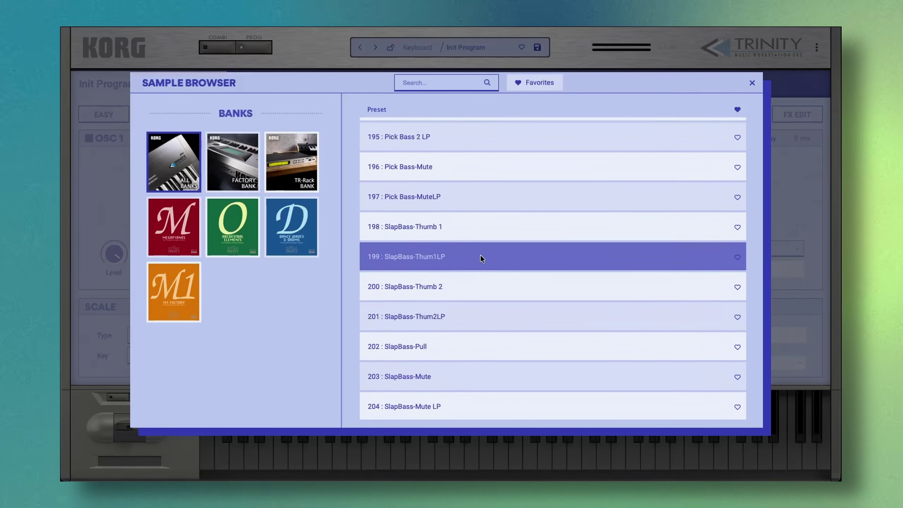
scroll(463, 185, up, 4)
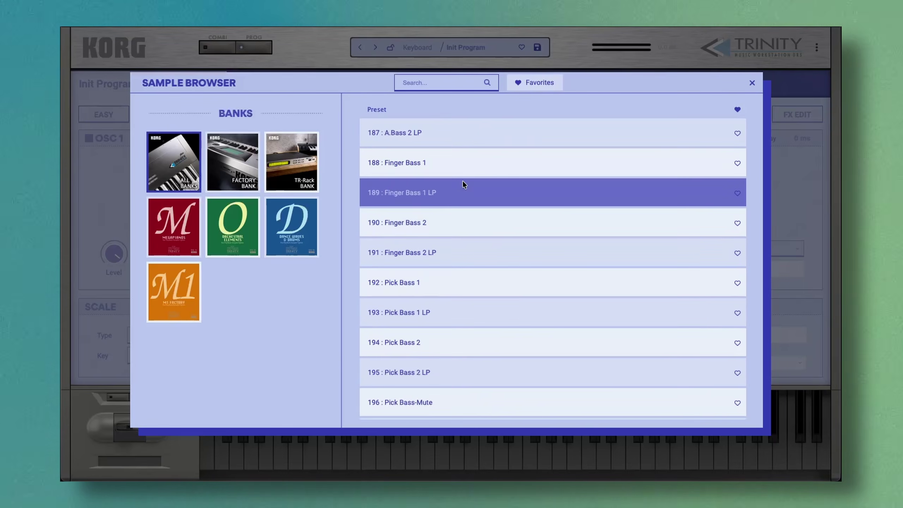
scroll(464, 199, down, 5)
scroll(466, 221, down, 4)
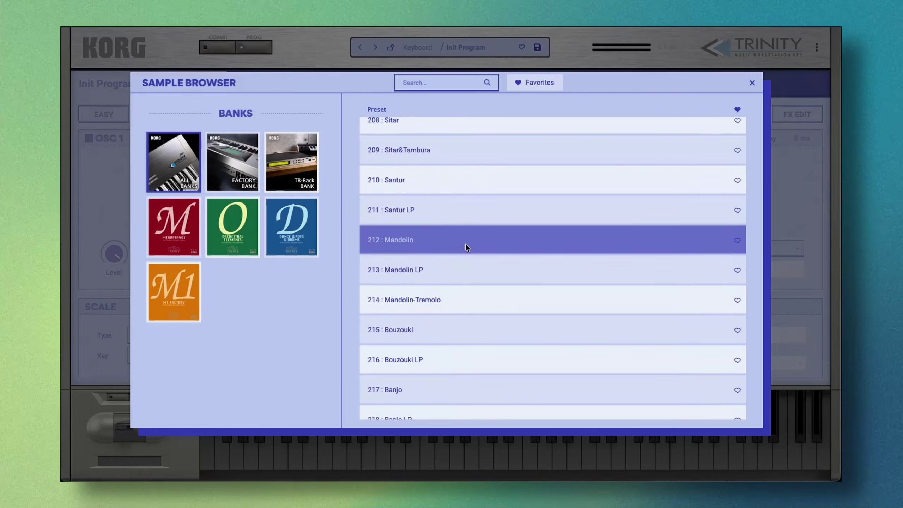
scroll(466, 272, down, 4)
scroll(473, 299, down, 7)
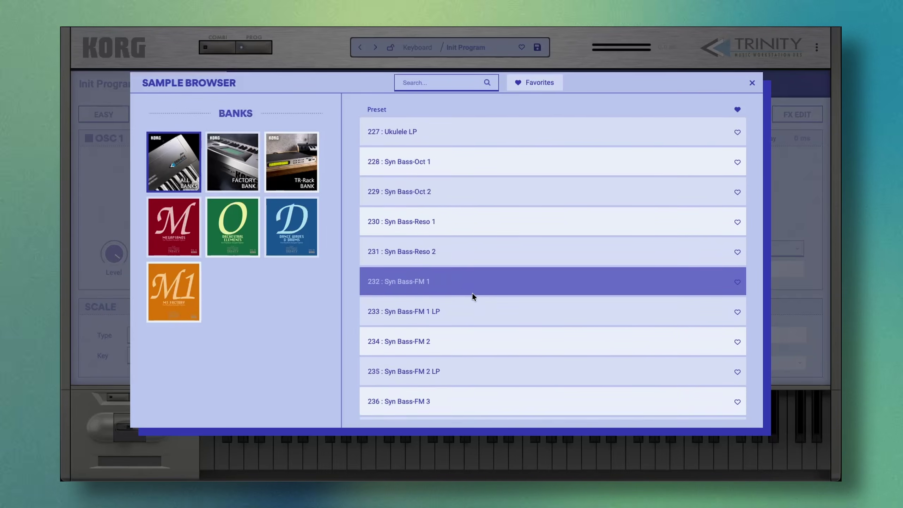
scroll(473, 291, down, 4)
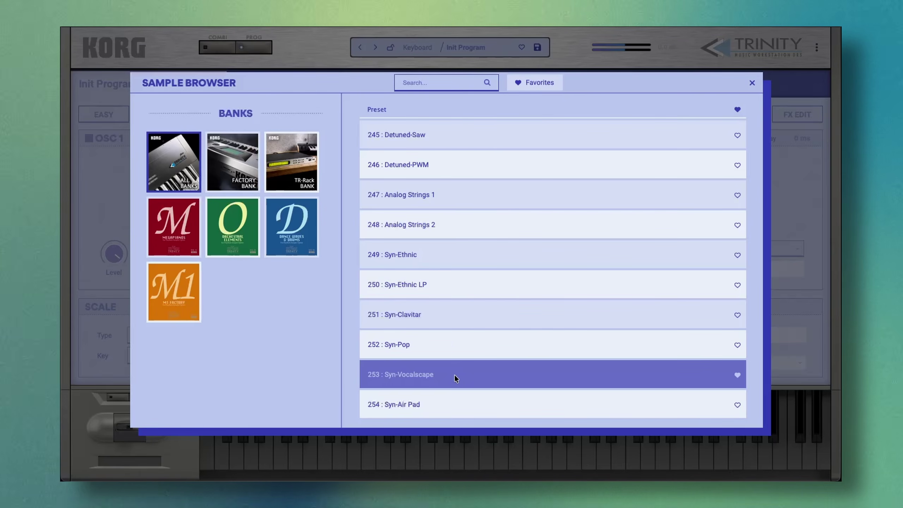
click(450, 402)
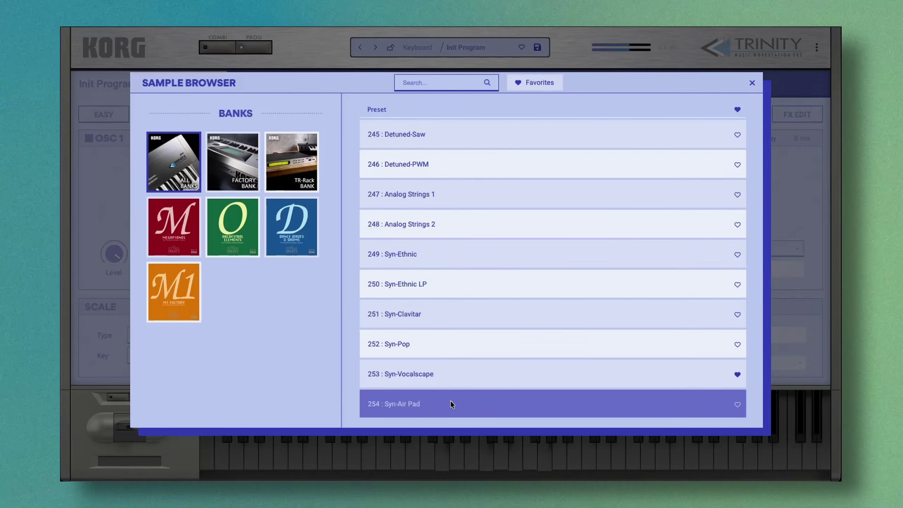
scroll(455, 337, down, 1)
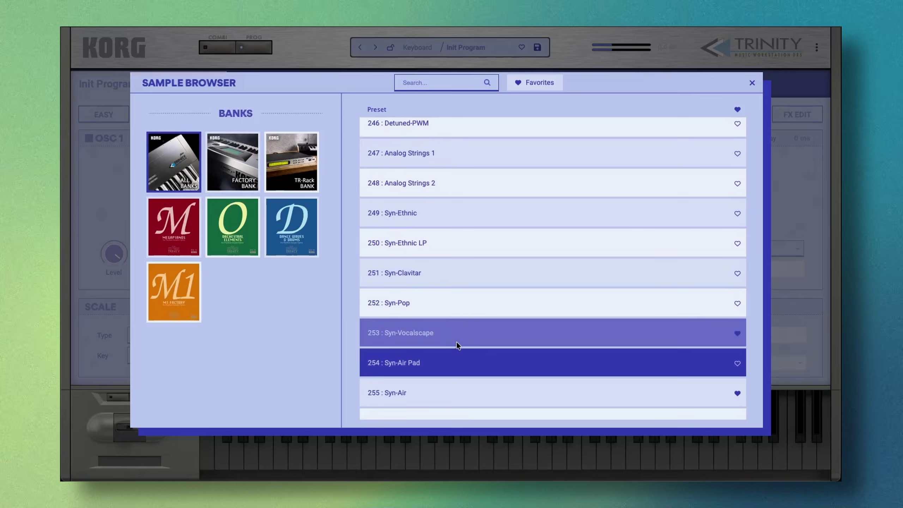
scroll(464, 368, down, 1)
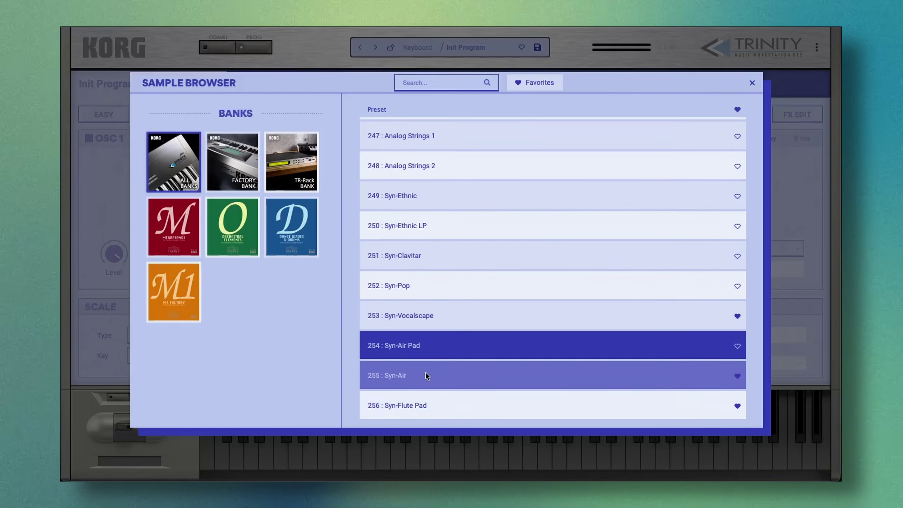
scroll(426, 374, down, 1)
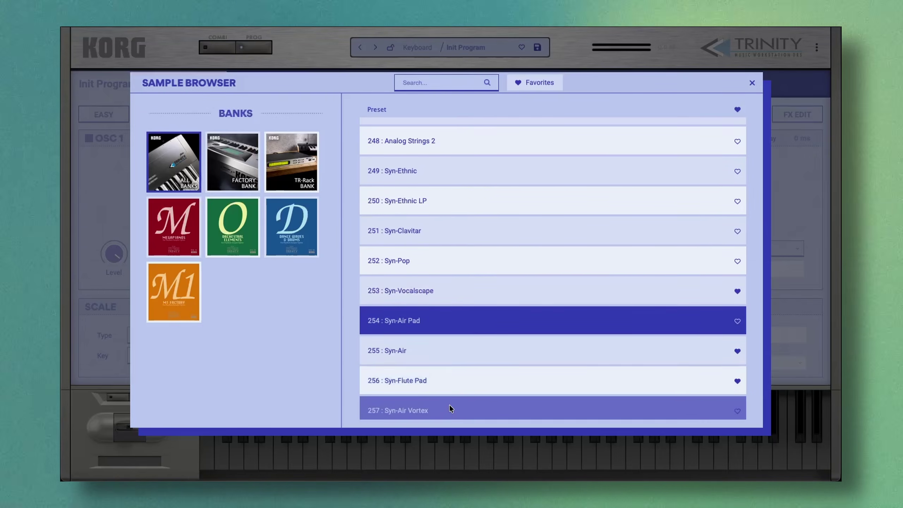
click(449, 405)
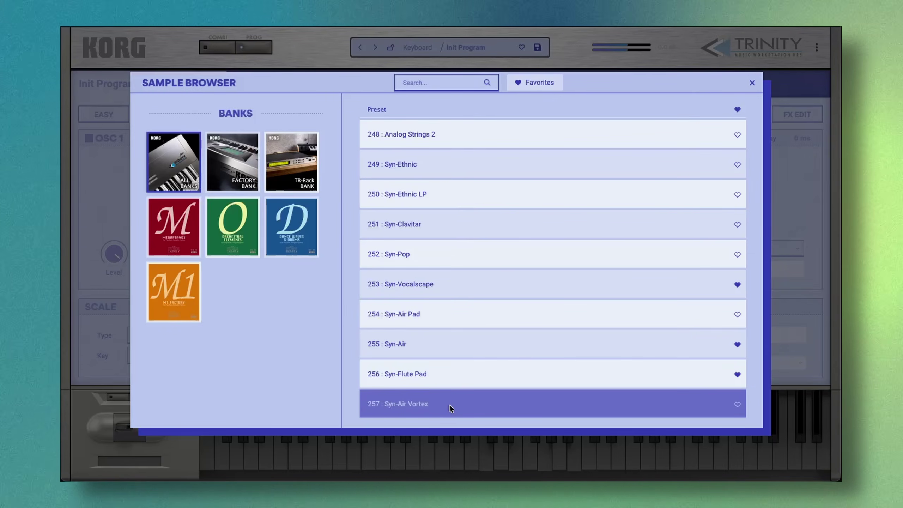
double_click(455, 290)
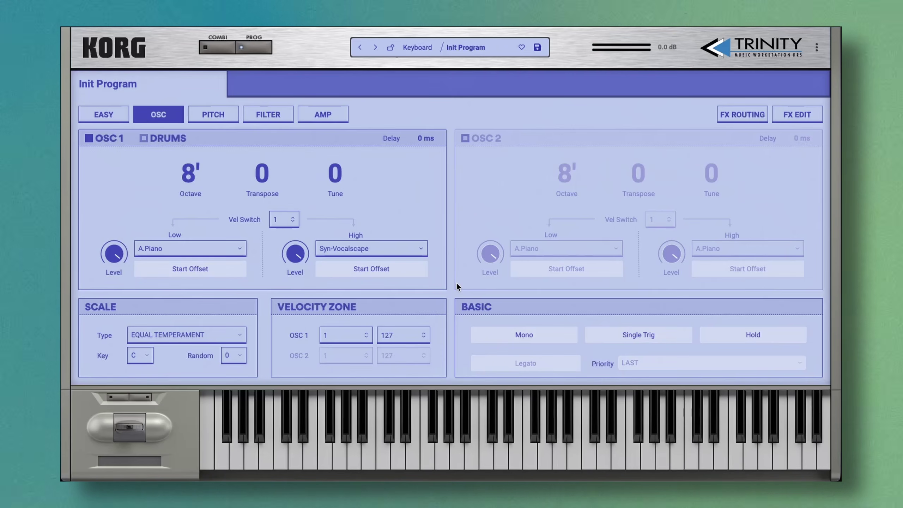
Route layer A to IFX1 in the effects routing and enable insert effect slot 1.
click(736, 116)
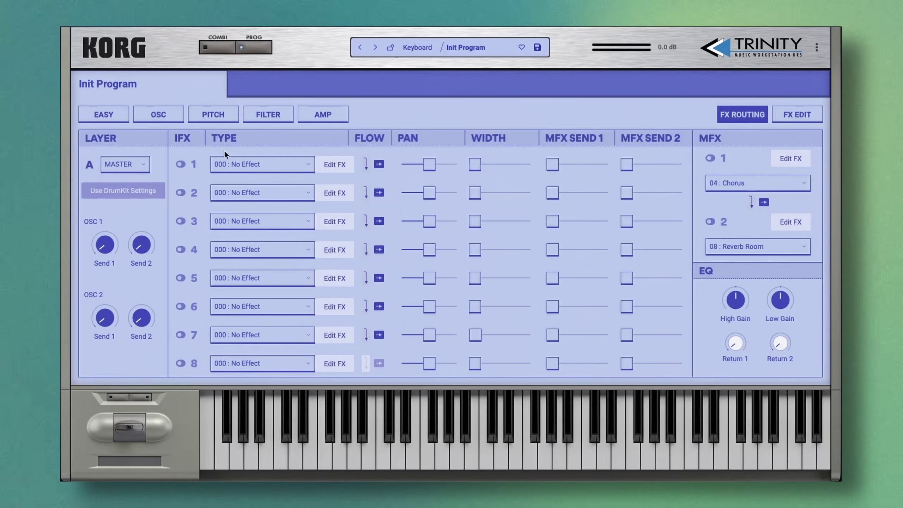
click(139, 164)
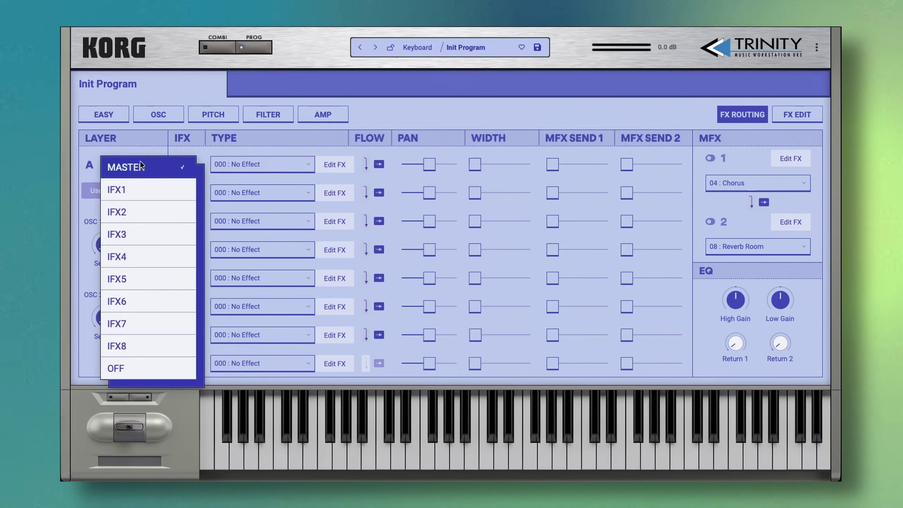
click(128, 190)
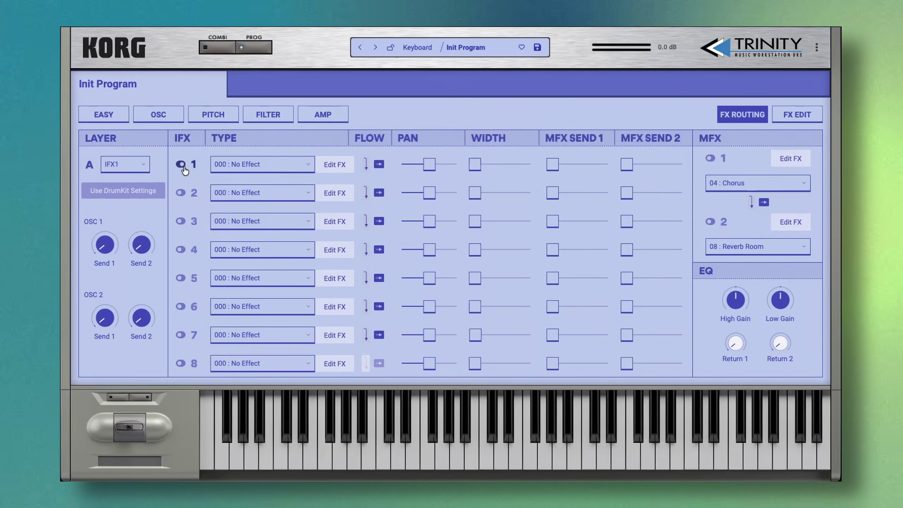
Assign the 043 : Stereo Chorus effect from the Pitch/Phase Mod category to insert effect slot 1.
click(278, 163)
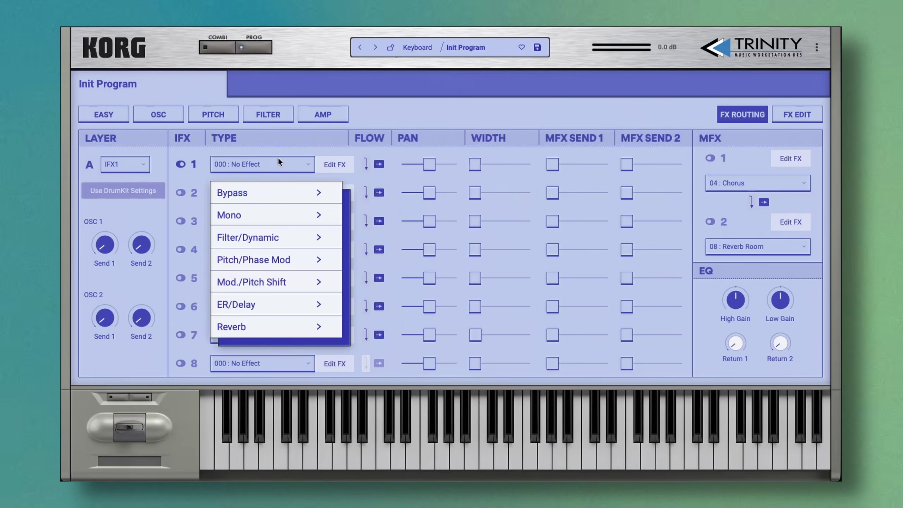
mouse_move(285, 196)
mouse_move(281, 221)
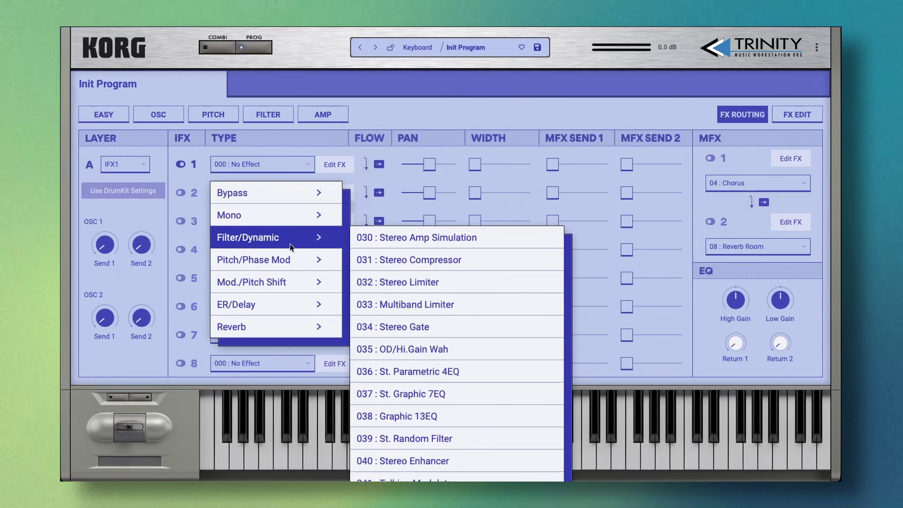
mouse_move(276, 265)
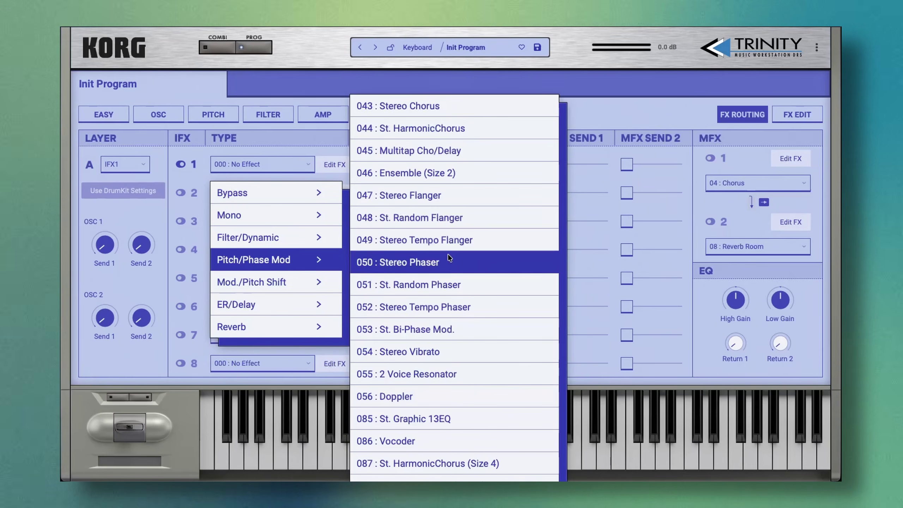
click(450, 111)
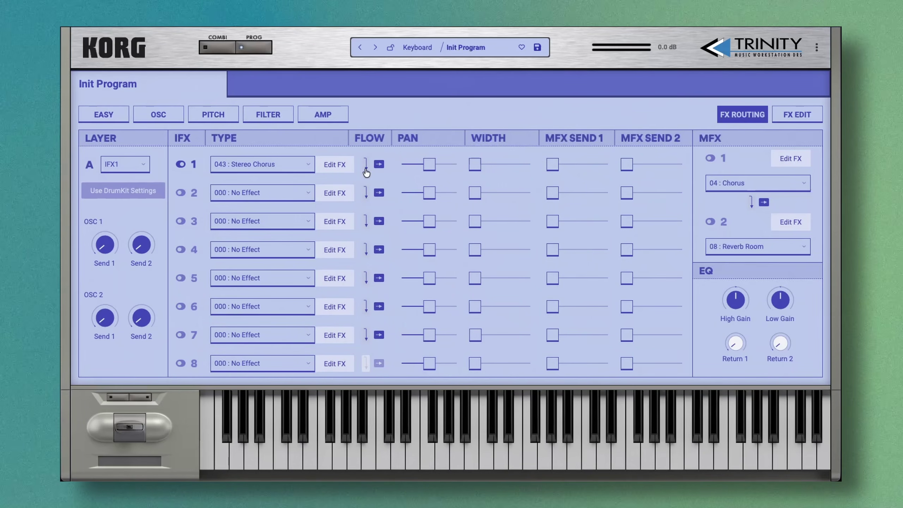
click(380, 165)
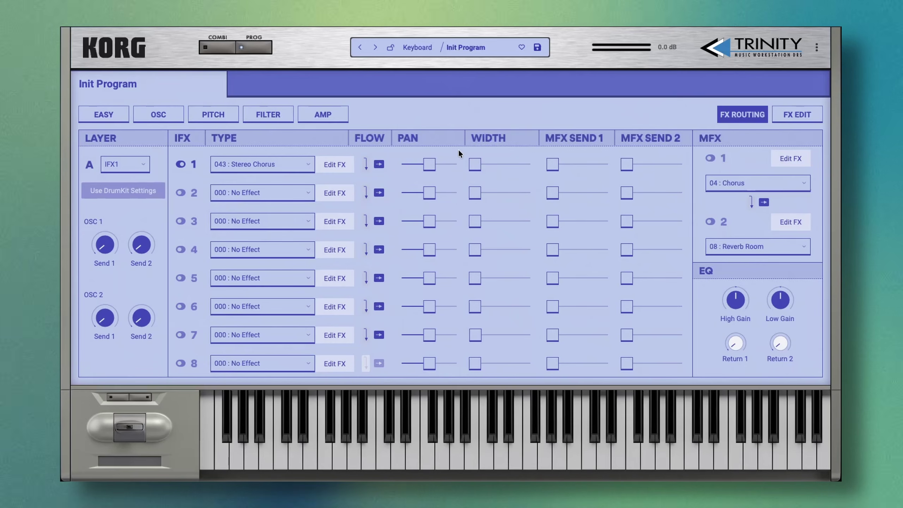
For insert effect slot 1, raise Width to maximum, MFX Send 1 to 69 and MFX Send 2 to just above halfway.
mouse_move(429, 167)
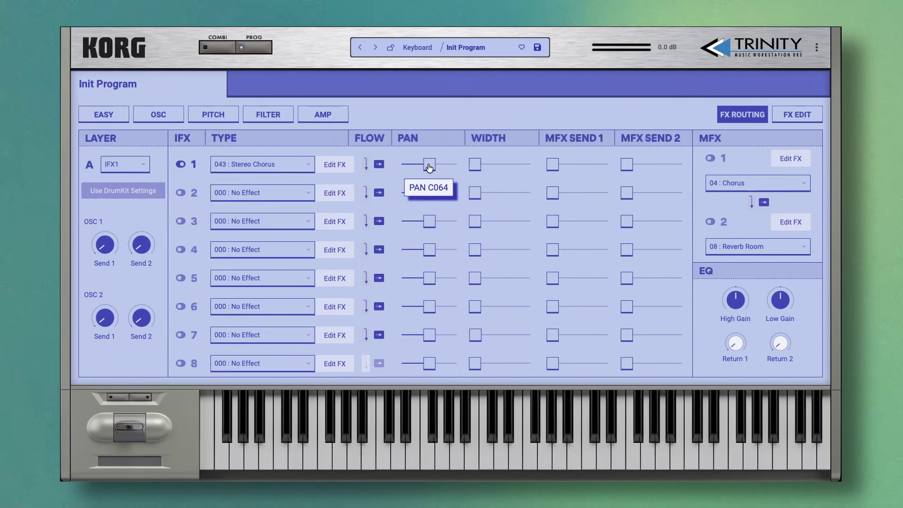
drag(475, 164, 664, 168)
mouse_move(579, 165)
mouse_down()
mouse_move(615, 170)
mouse_move(589, 168)
mouse_up()
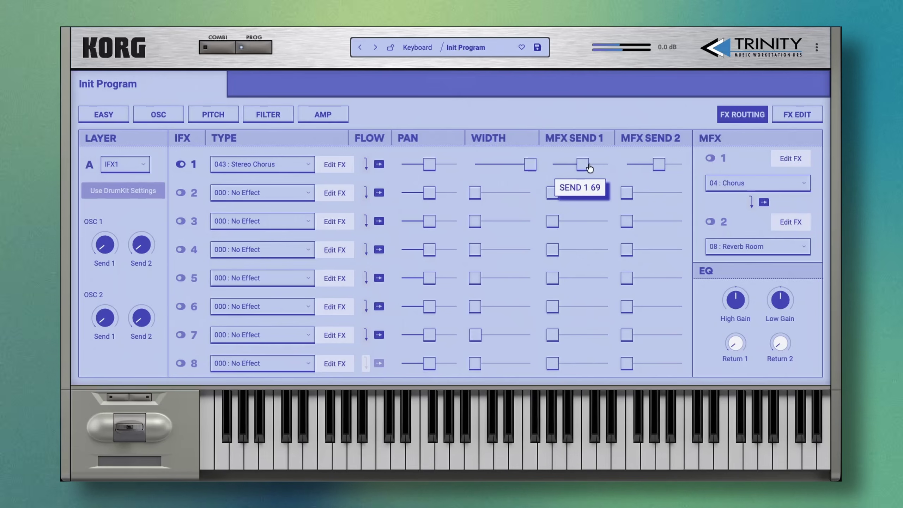
Enable master effects 1 and 2 and raise both Return 1 and Return 2 to a little under halfway.
mouse_move(683, 168)
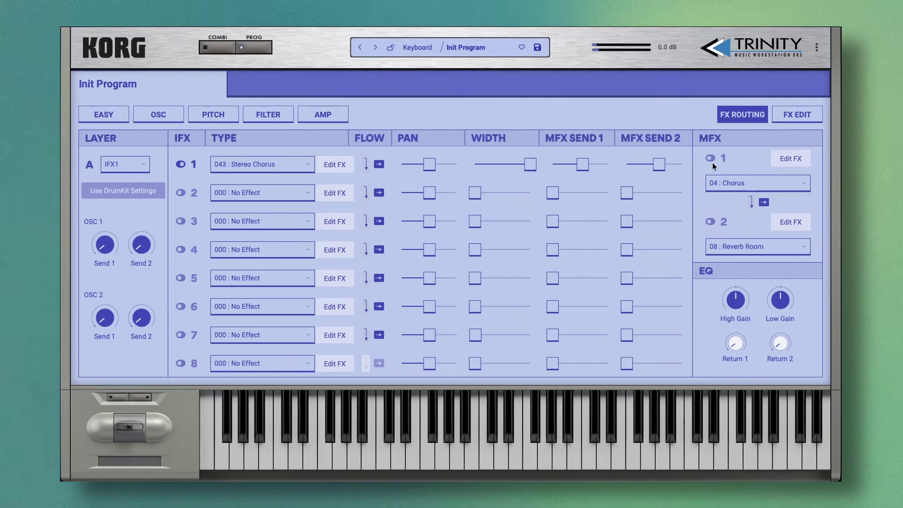
click(711, 159)
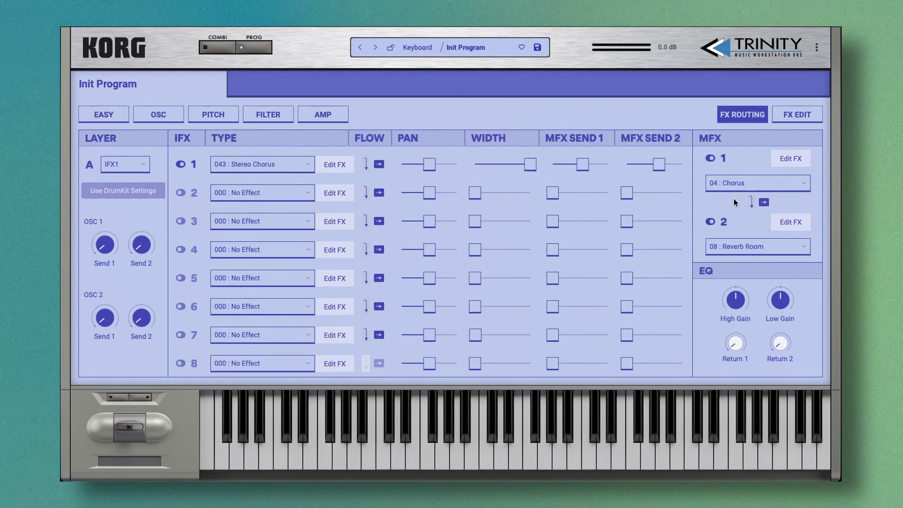
click(731, 183)
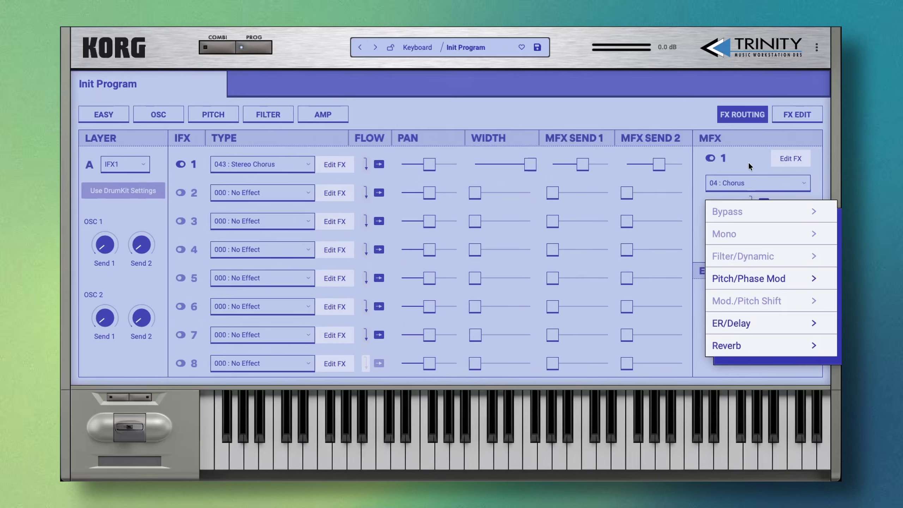
click(748, 161)
click(743, 249)
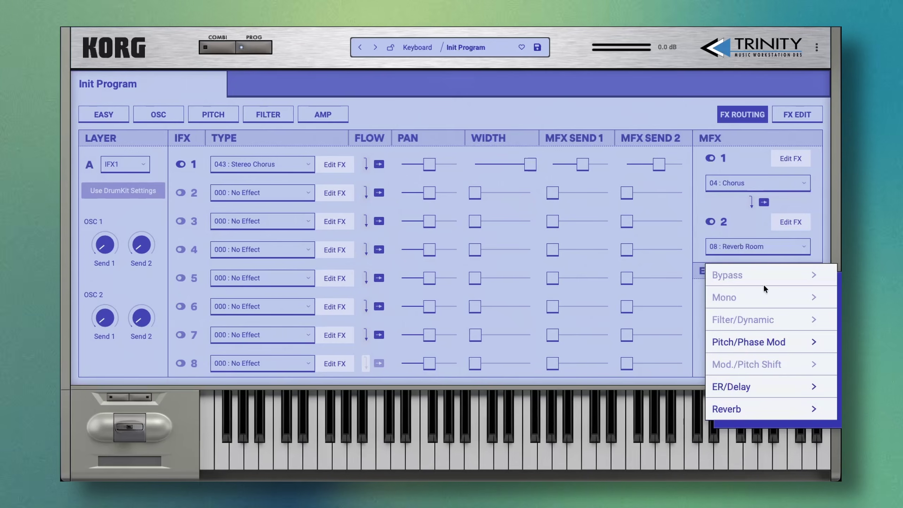
click(760, 221)
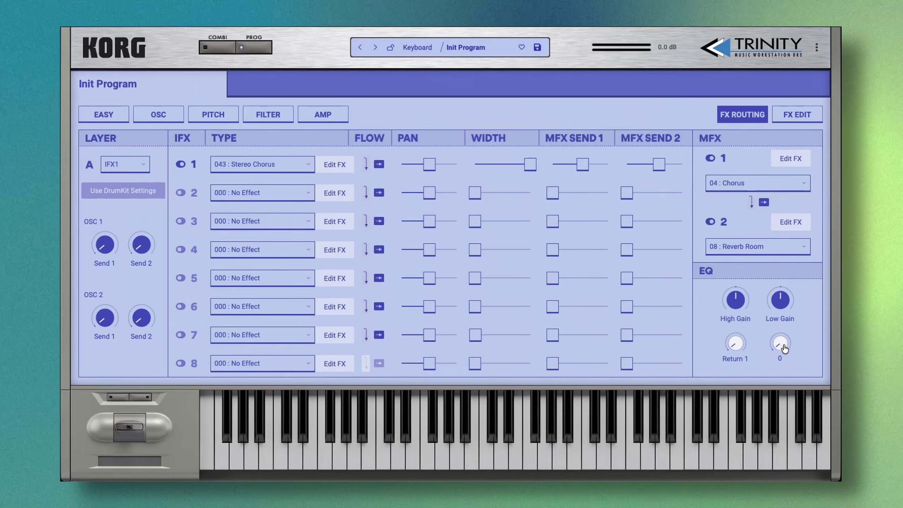
drag(787, 345, 792, 315)
drag(736, 342, 742, 328)
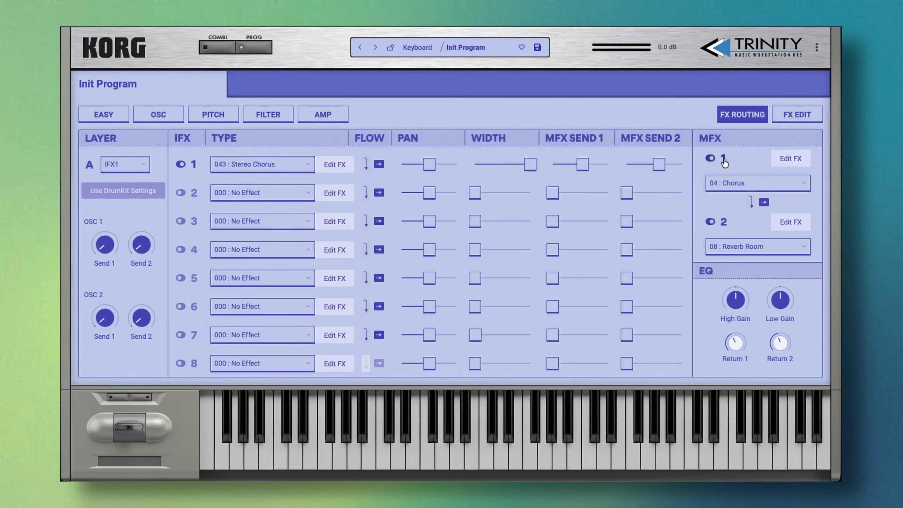
Change master effect 2 to 11 : Reverb Smooth Hall and set its reverb time to 4.5 seconds.
mouse_move(782, 312)
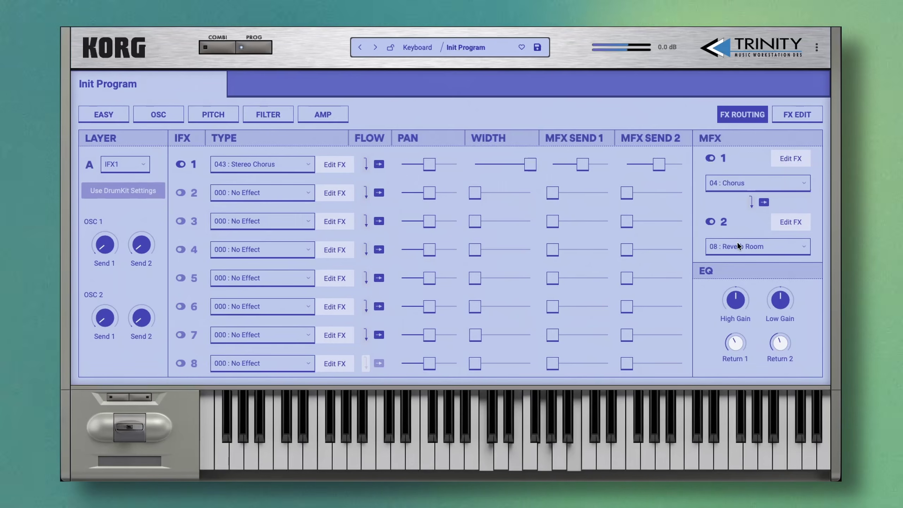
click(790, 221)
mouse_move(377, 163)
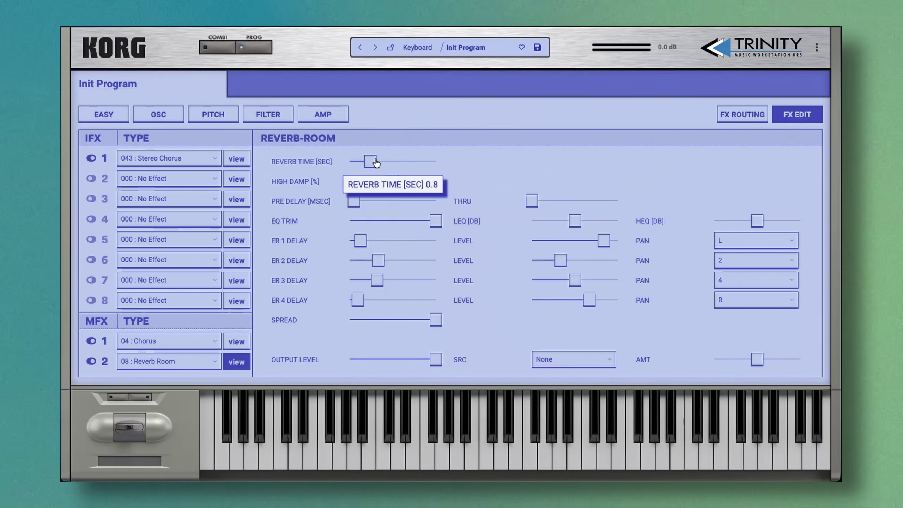
click(184, 361)
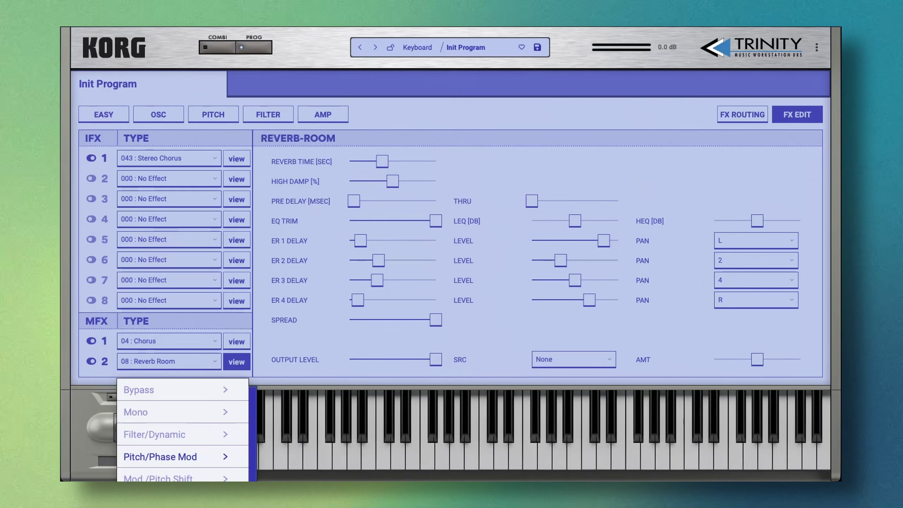
click(320, 505)
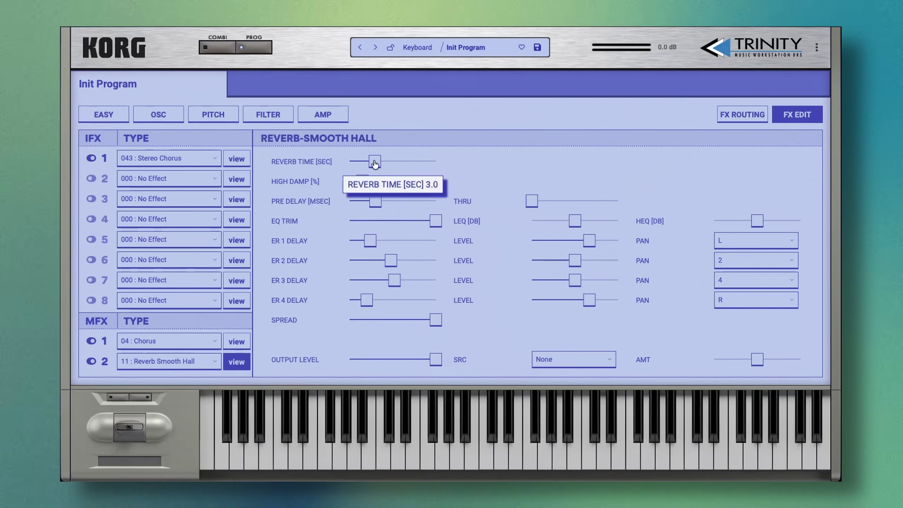
drag(374, 164, 397, 166)
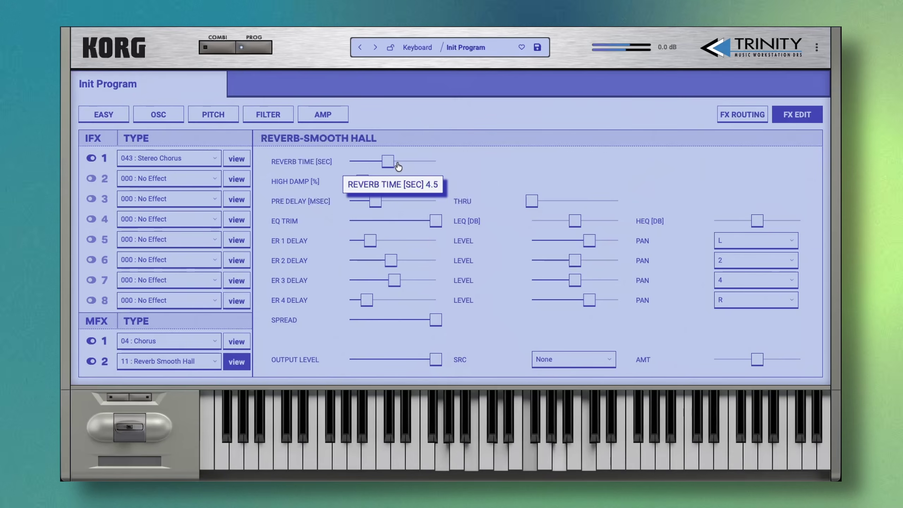
Lower the LFO frequency of master effect 1's chorus almost to its minimum.
click(742, 115)
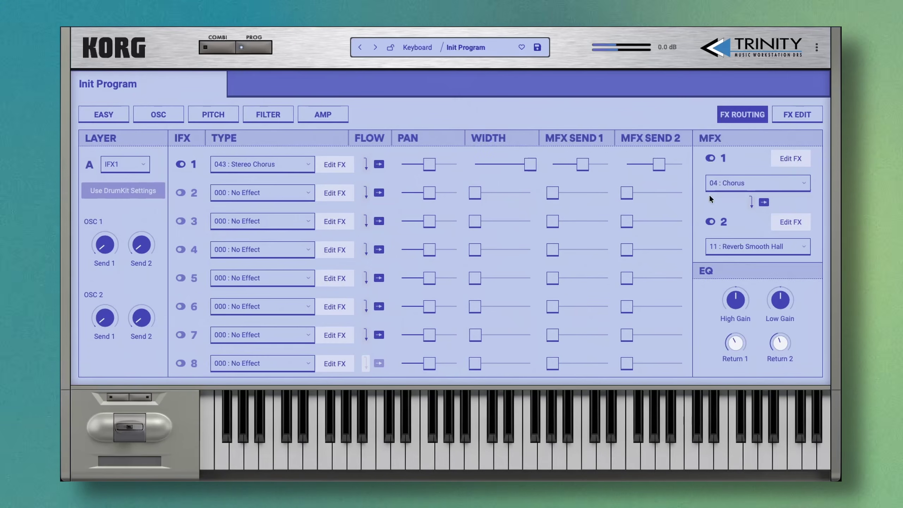
click(791, 159)
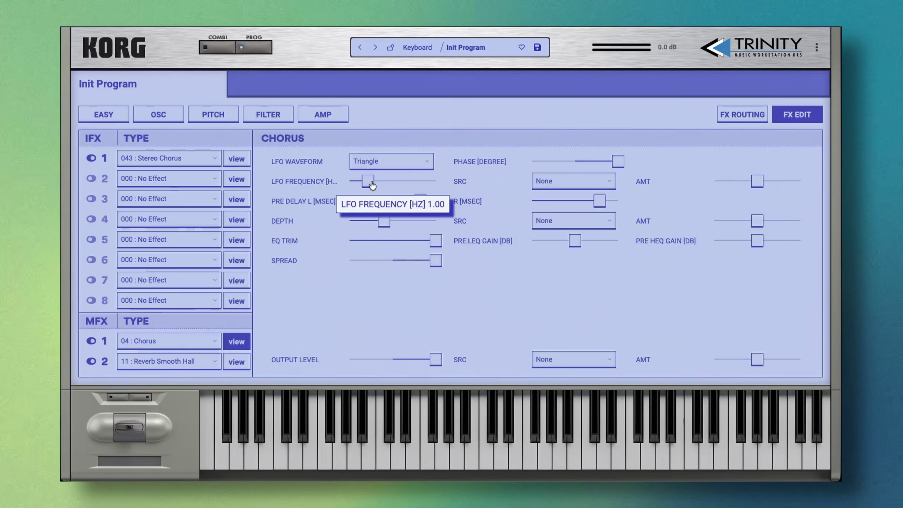
drag(356, 182, 357, 189)
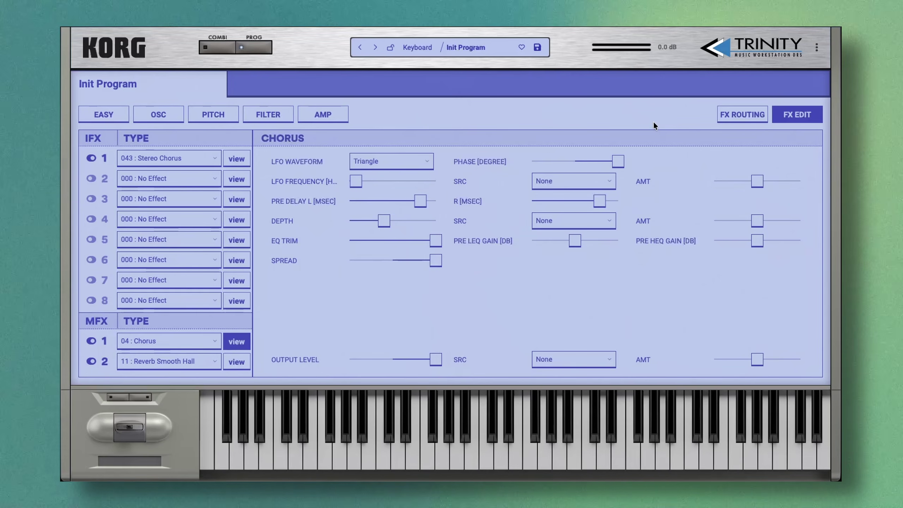
Change master effect 1 to 01 : Phaser and slightly raise insert effect 1's MFX Send 1 level.
click(757, 115)
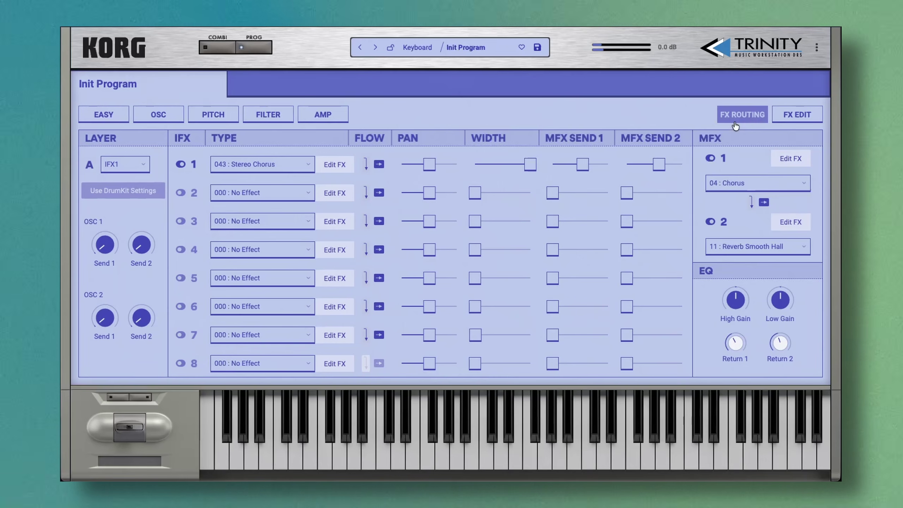
click(762, 184)
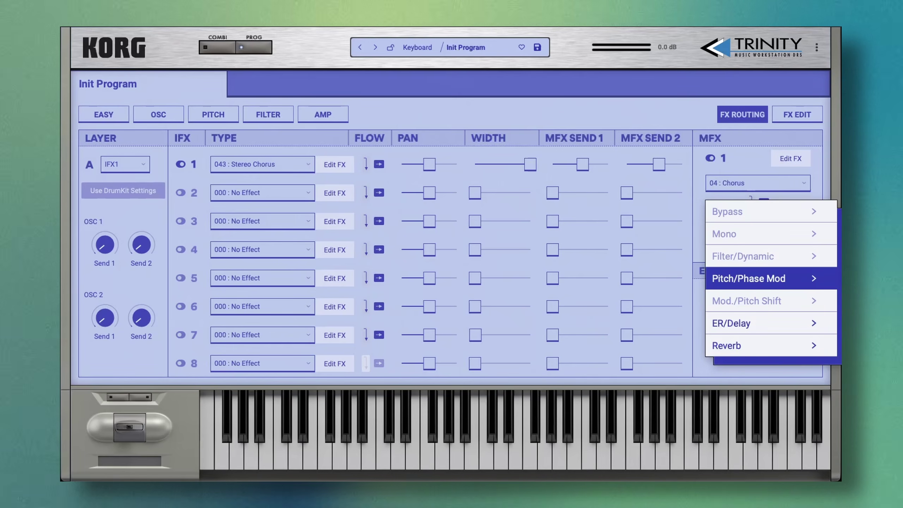
click(792, 178)
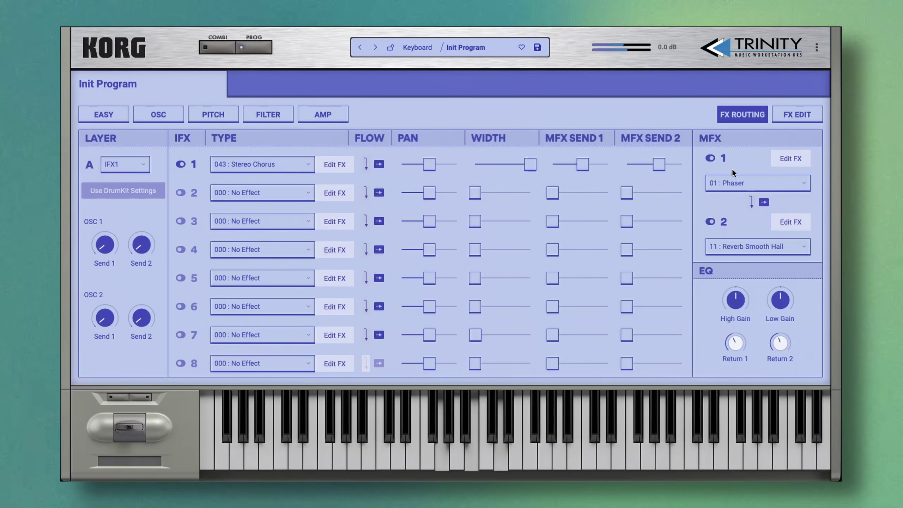
mouse_move(583, 166)
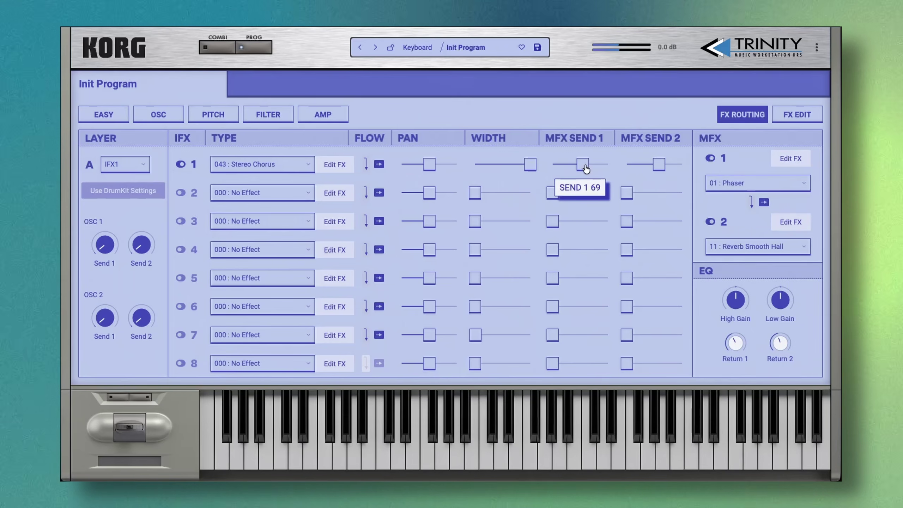
scroll(585, 168, up, 1)
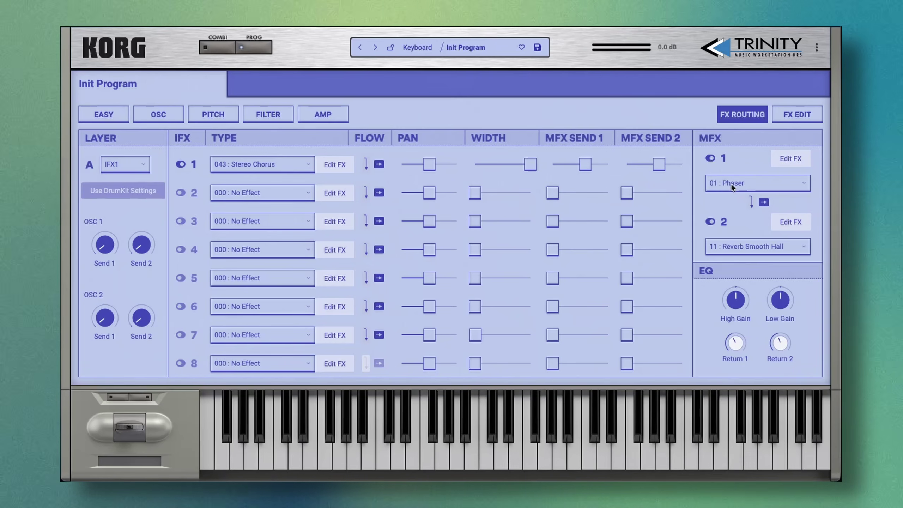
Route master effect 1 in series into master effect 2 and raise Return 1 and Return 2 well above halfway.
click(753, 202)
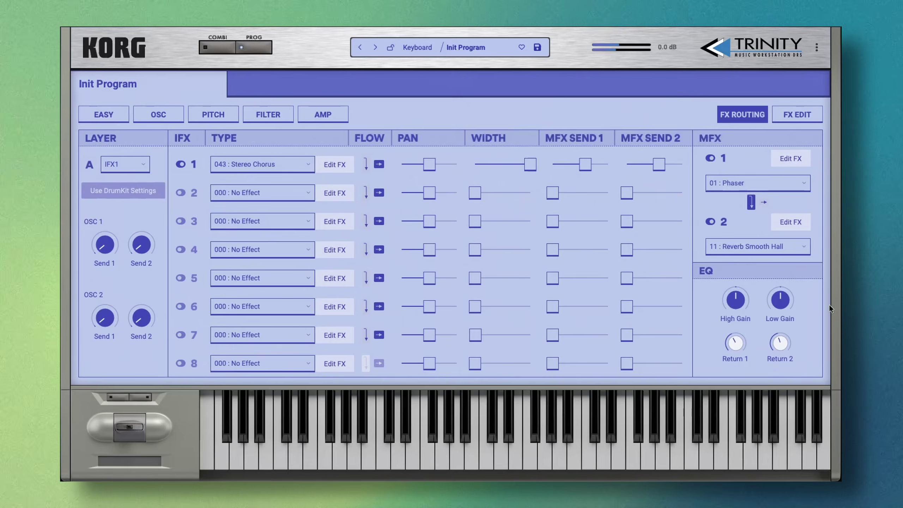
mouse_move(780, 346)
drag(780, 347, 787, 317)
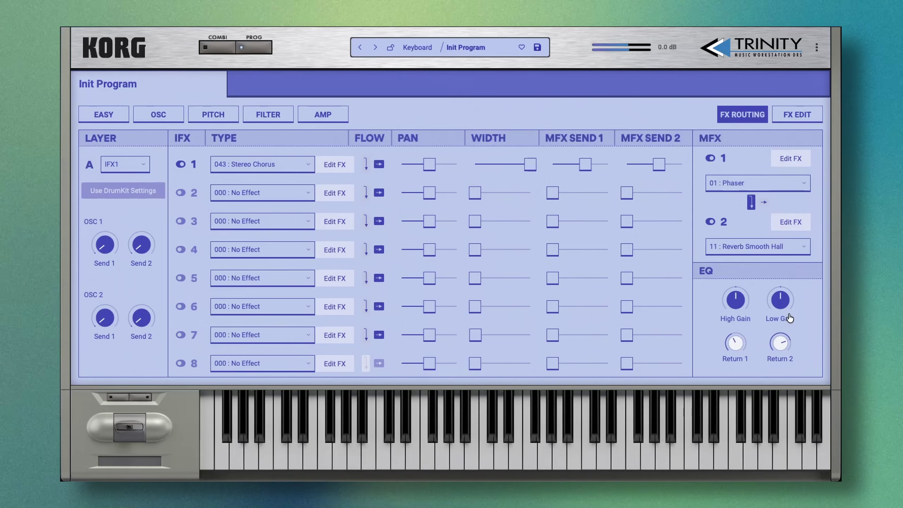
drag(735, 342, 744, 319)
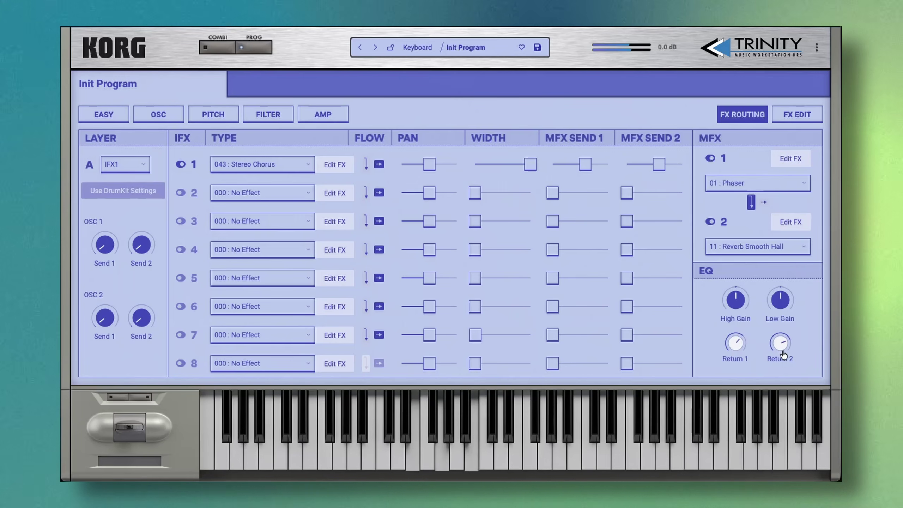
Cut the EQ's Low Gain slightly and set High Gain to 4.0, with insert effect 1's MFX Send 1 raised a touch more.
drag(778, 303, 776, 314)
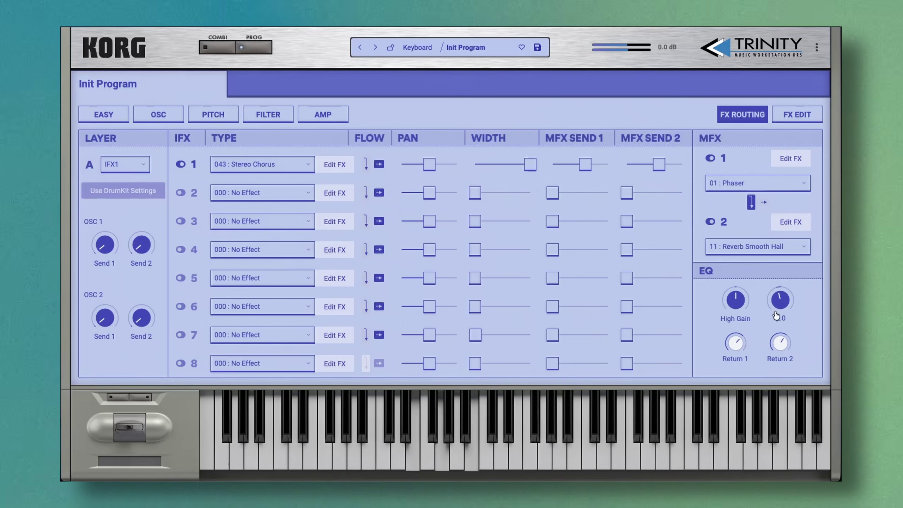
drag(741, 274, 744, 297)
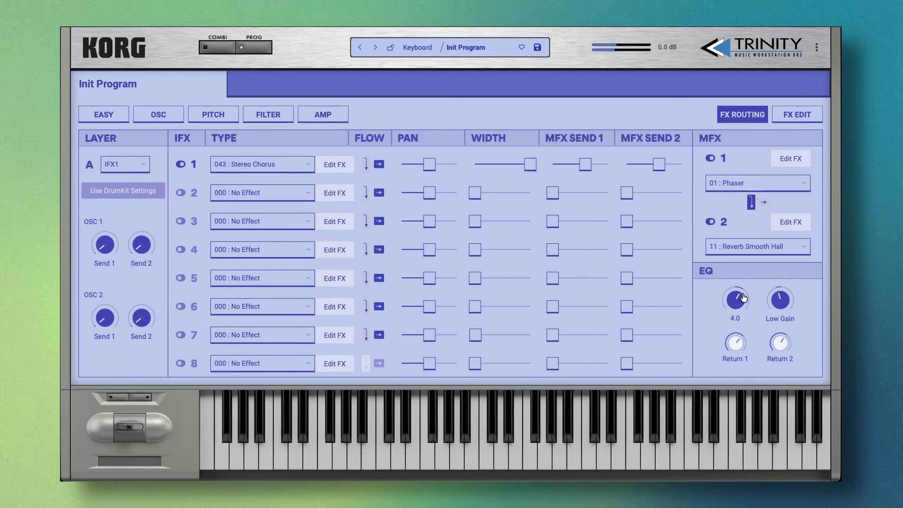
drag(587, 167, 590, 167)
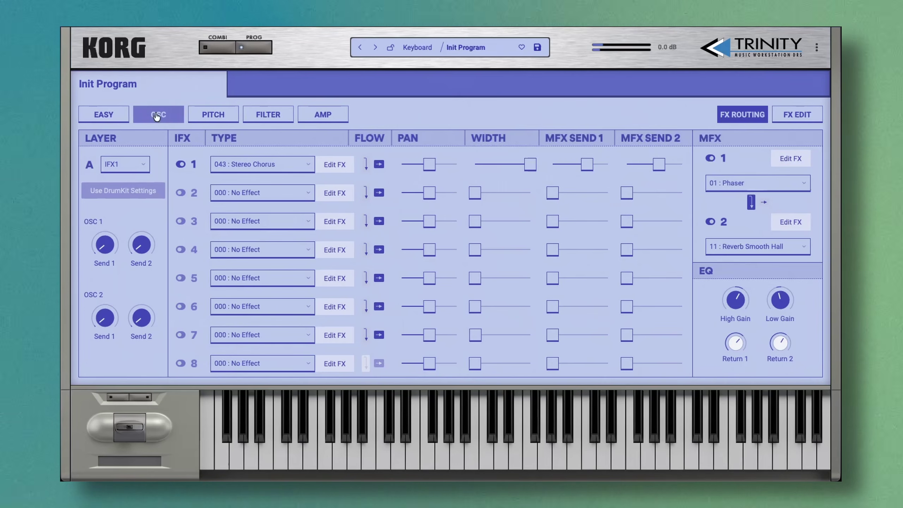
Lower the cutoff frequency of OSC 1's low-pass filter A to 23.
click(111, 116)
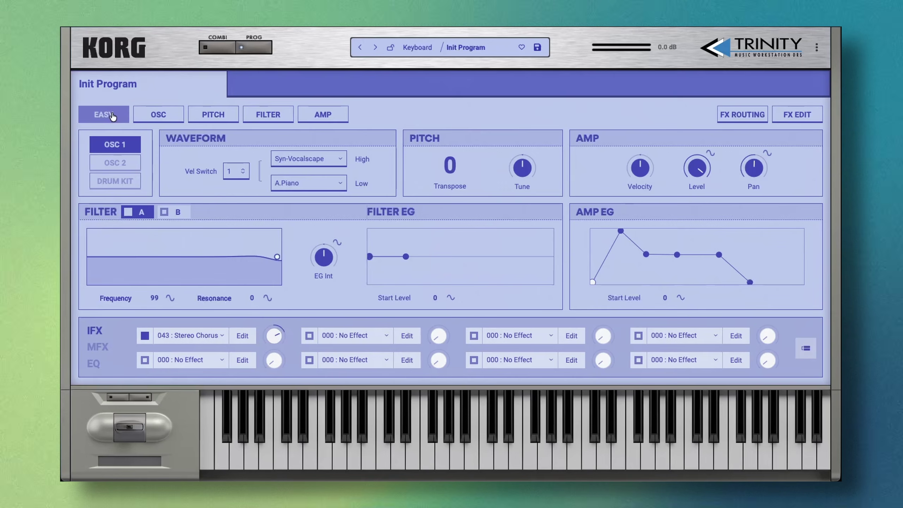
click(256, 122)
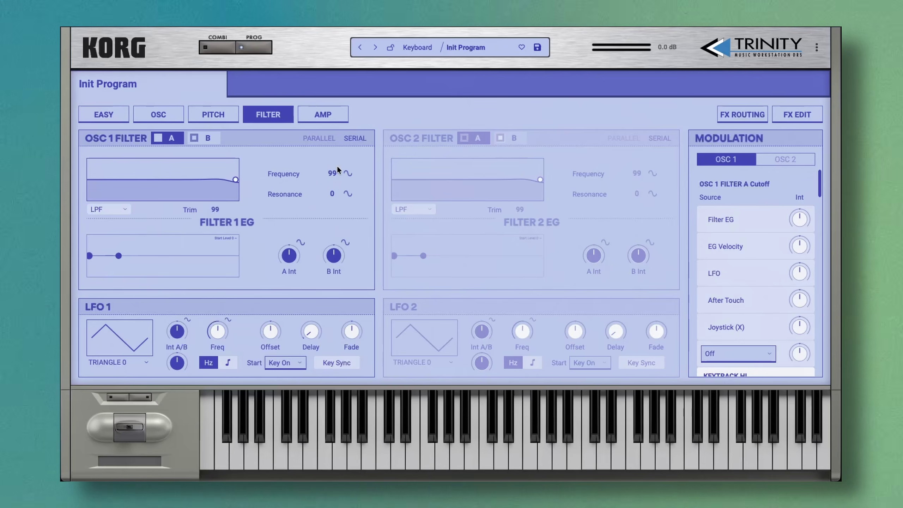
drag(333, 172, 333, 267)
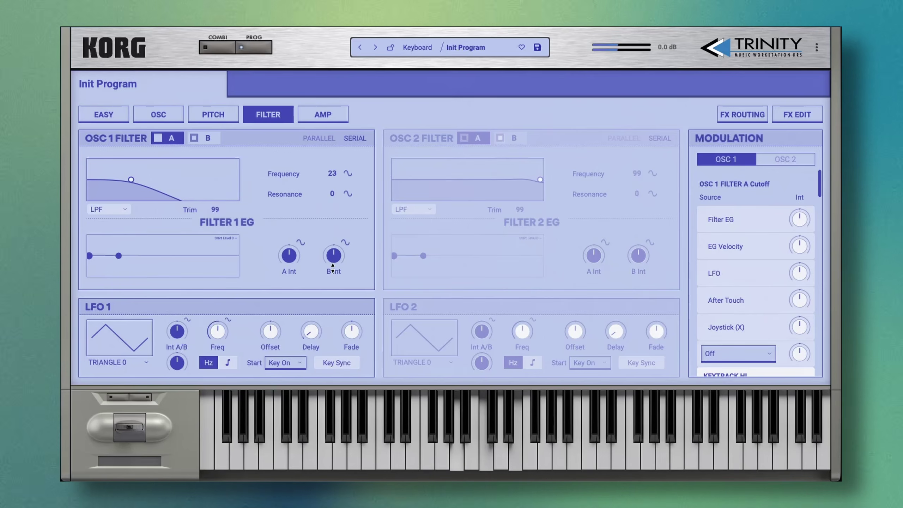
Set OSC 1's low-pass filter A to a cutoff frequency of 87 and a resonance of 8.
drag(327, 219, 329, 204)
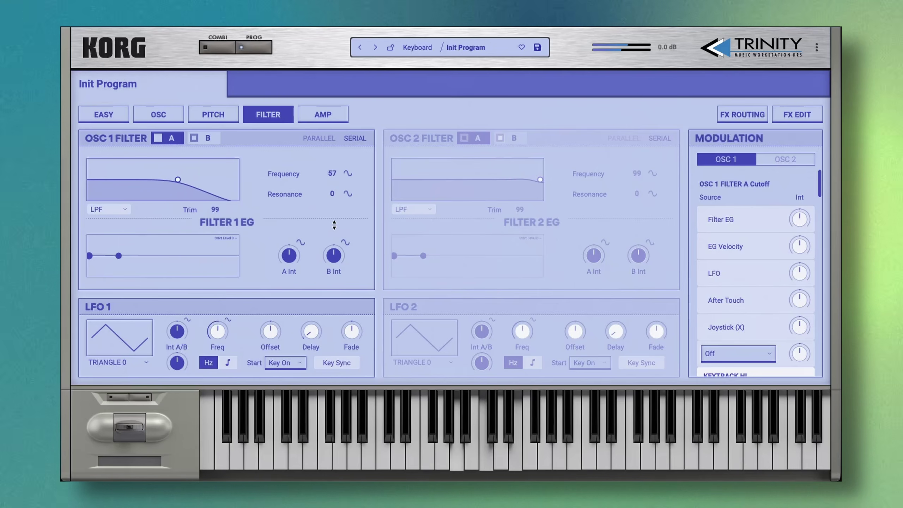
drag(335, 221, 334, 161)
drag(333, 192, 333, 185)
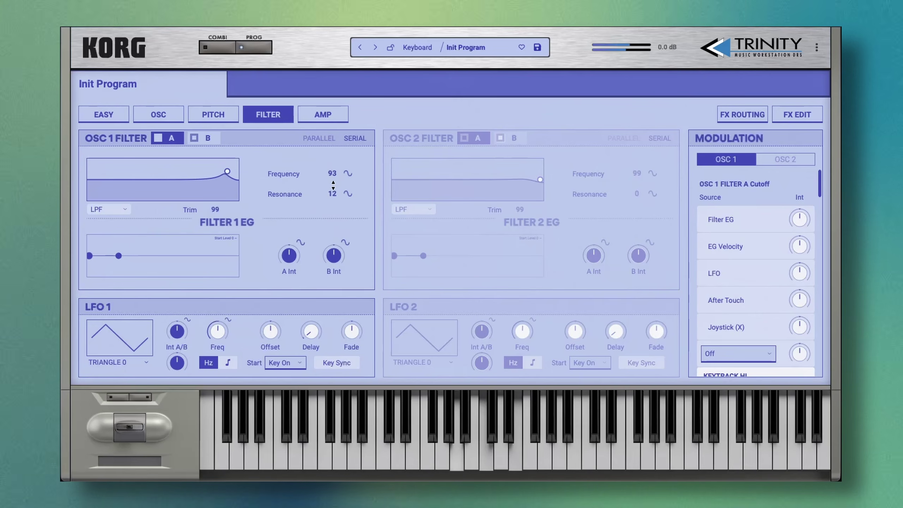
drag(236, 169, 219, 163)
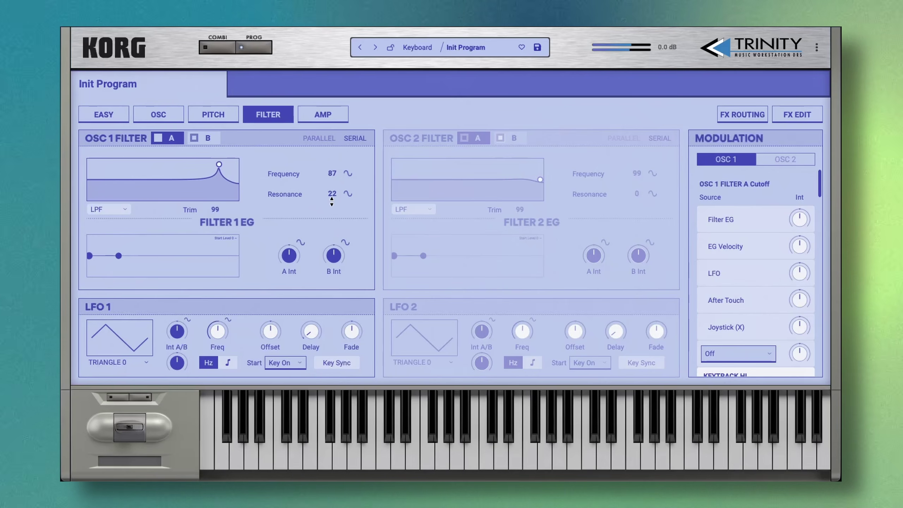
drag(336, 214, 333, 261)
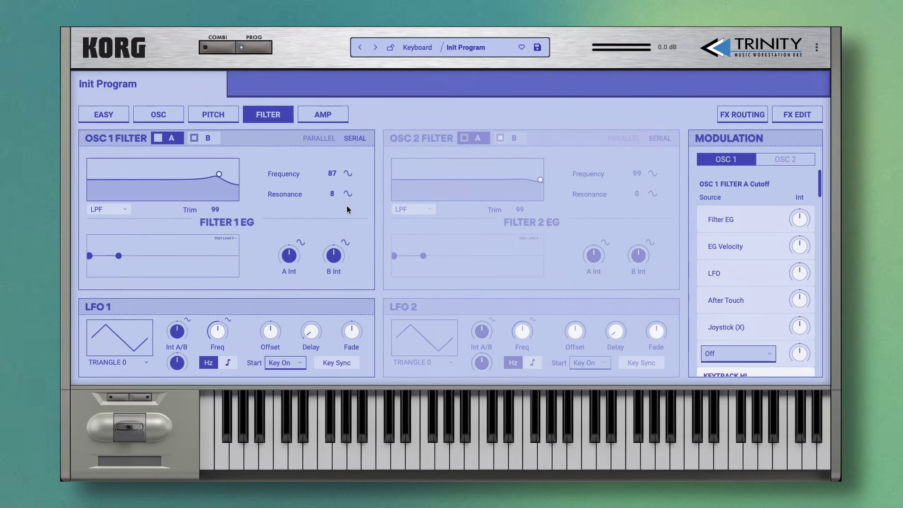
click(164, 123)
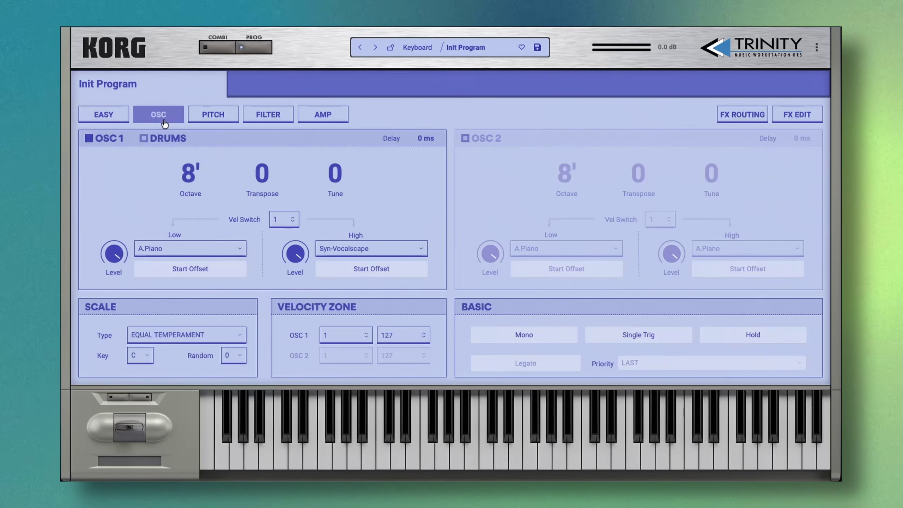
click(274, 125)
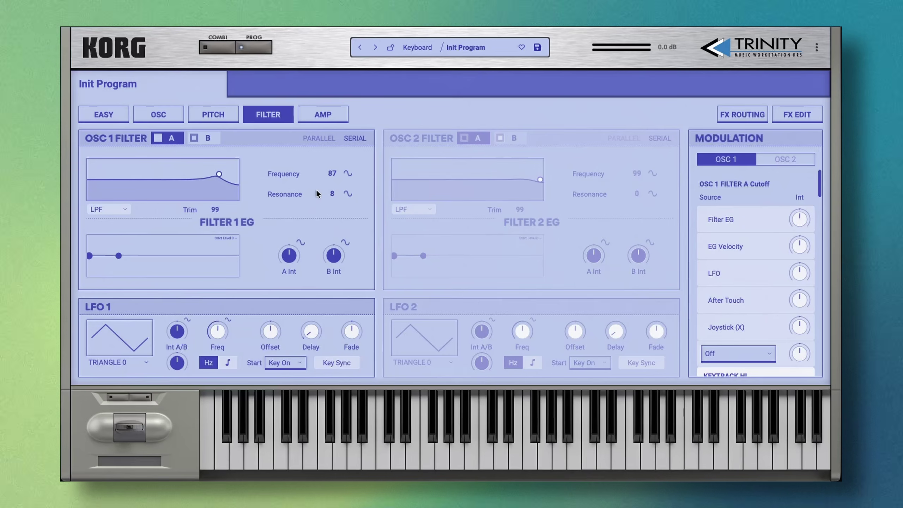
click(733, 119)
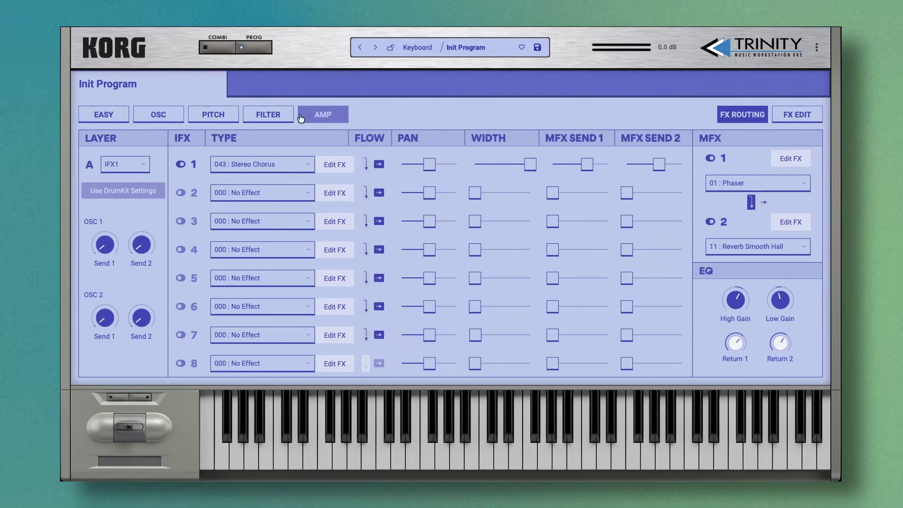
Lower the trim of OSC 1's filter A to 50.
click(270, 115)
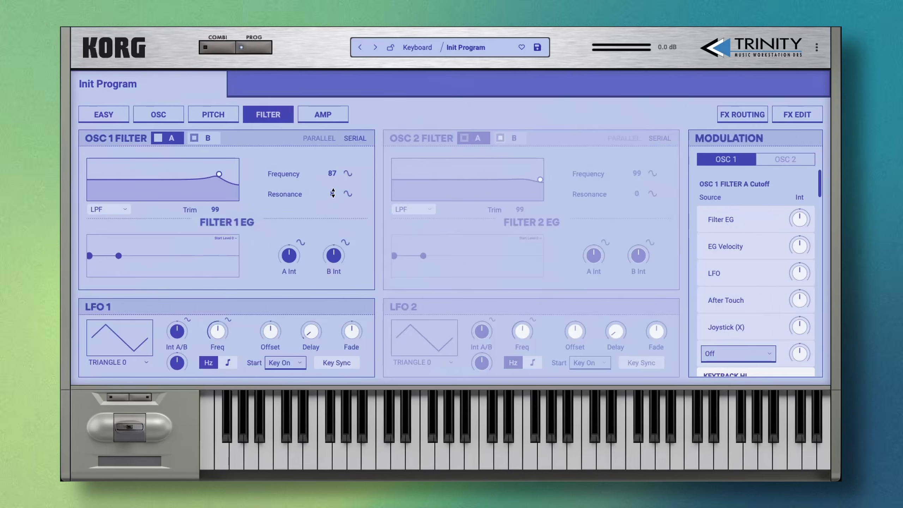
drag(218, 209, 235, 265)
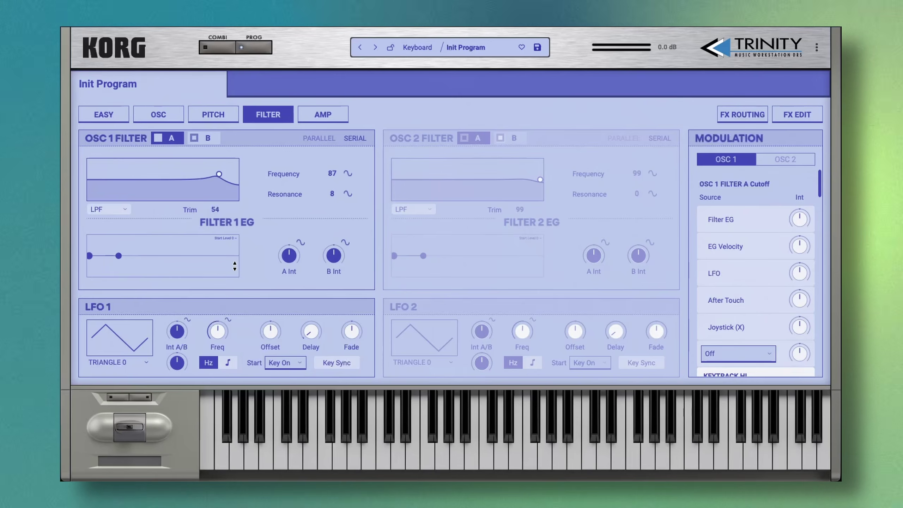
click(177, 115)
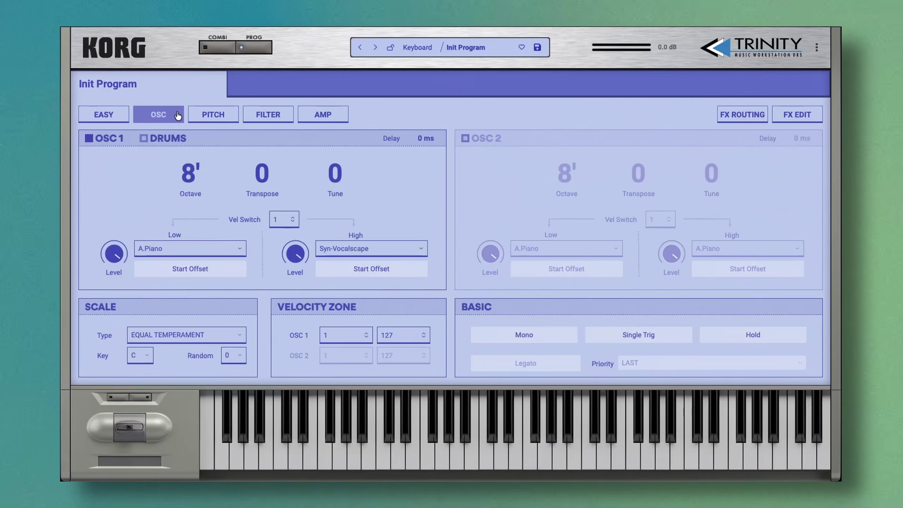
click(103, 114)
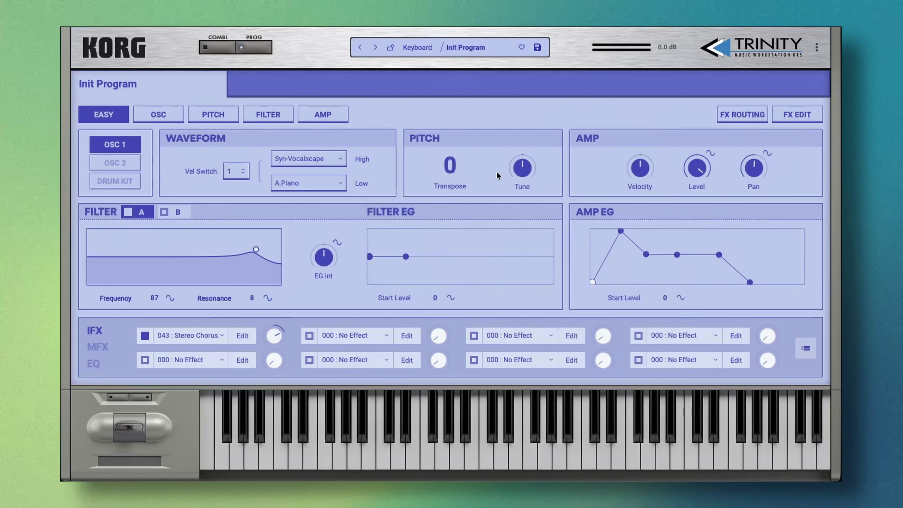
mouse_move(695, 175)
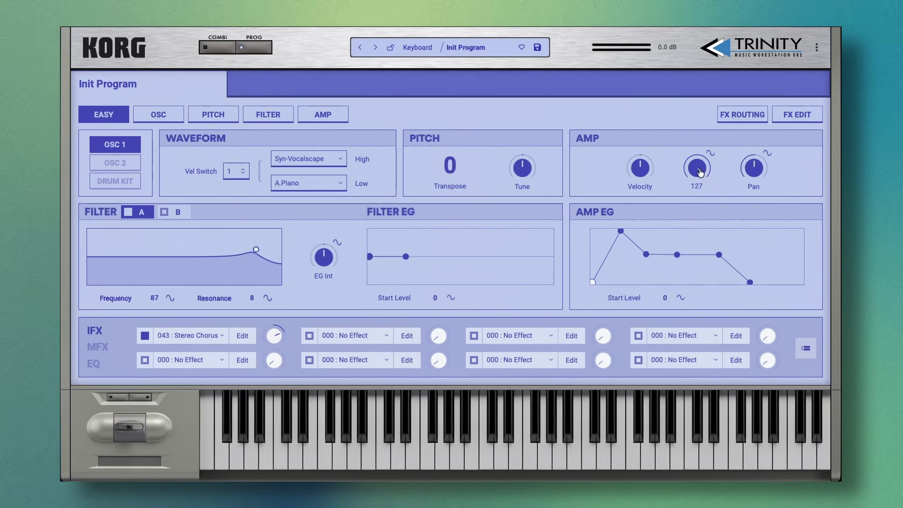
Shape OSC 1's filter EG with a rising attack, low sustain and gradual release, and set its modulation intensity on filter A cutoff to 99.
click(268, 115)
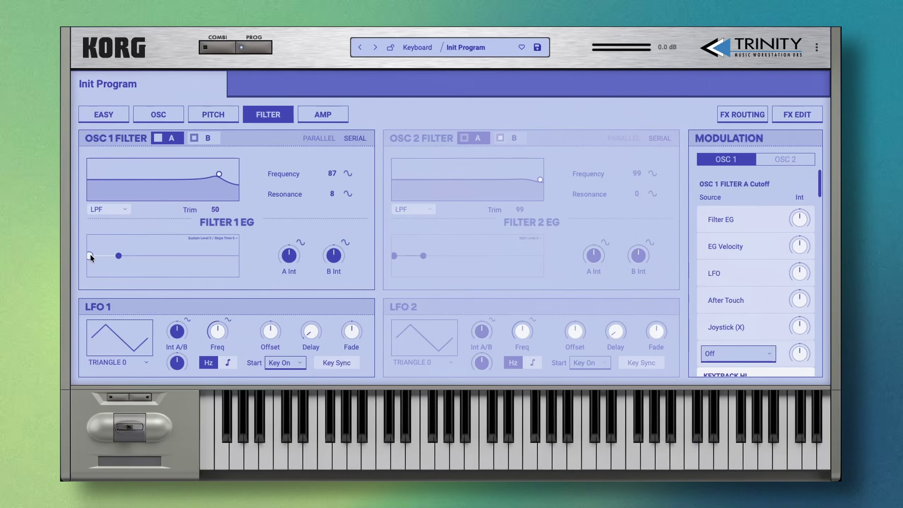
drag(90, 255, 108, 245)
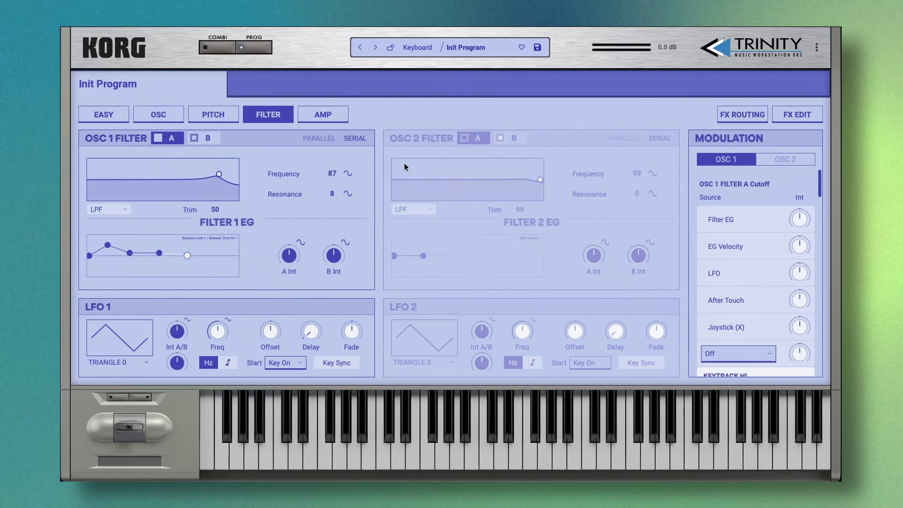
mouse_move(820, 179)
mouse_down()
mouse_move(829, 352)
mouse_move(823, 179)
mouse_up()
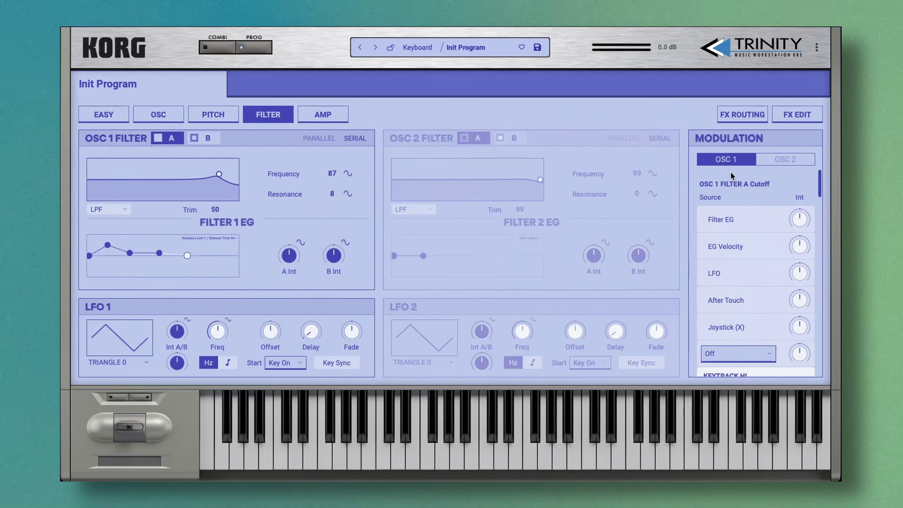
drag(805, 224, 819, 159)
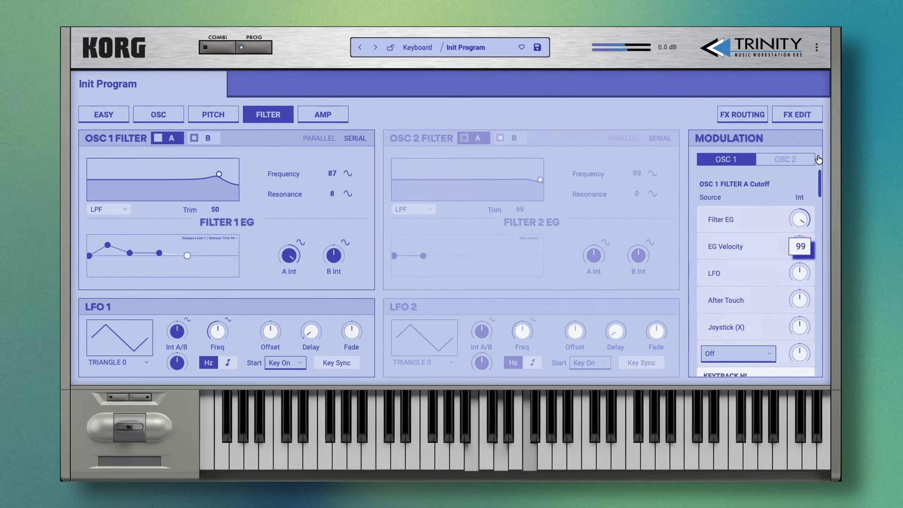
Give OSC 1's filter EG a slow, moderate attack peak and a sustain level of about 31, and set filter A's cutoff frequency to 44.
drag(107, 245, 89, 237)
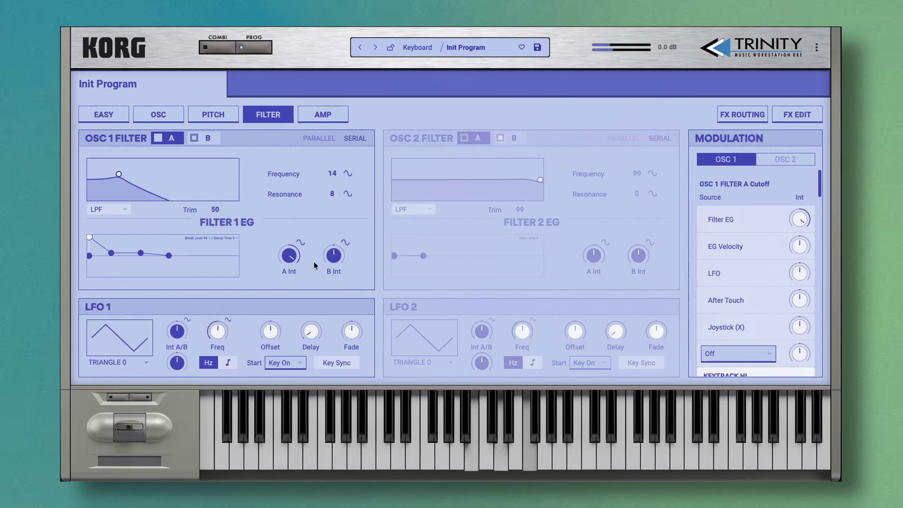
drag(101, 238, 114, 242)
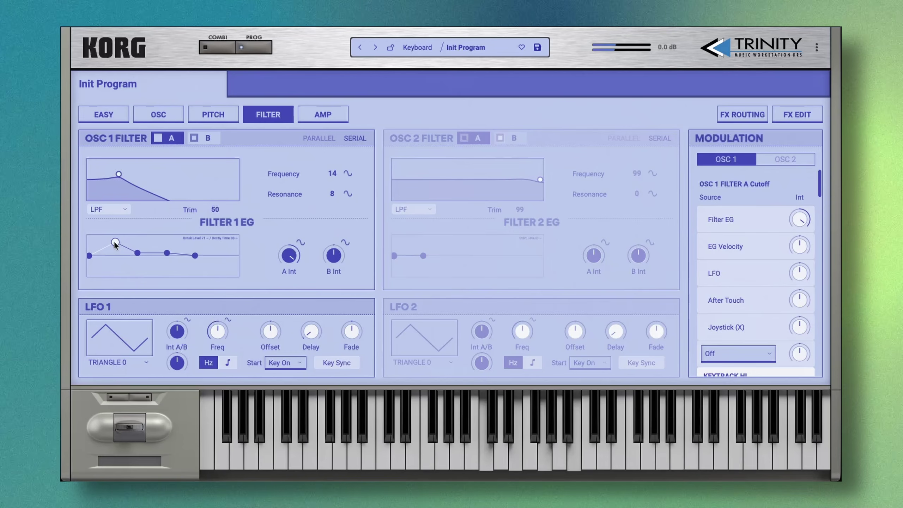
drag(333, 176, 344, 136)
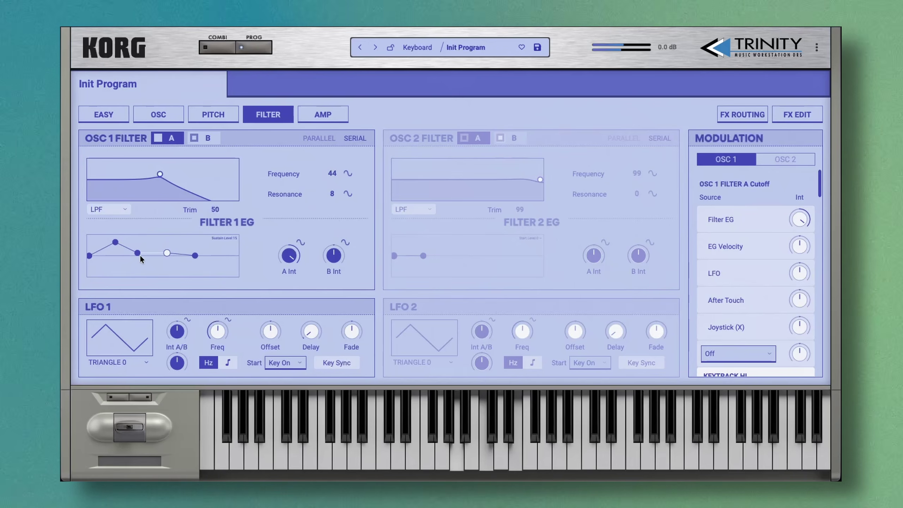
drag(114, 242, 131, 253)
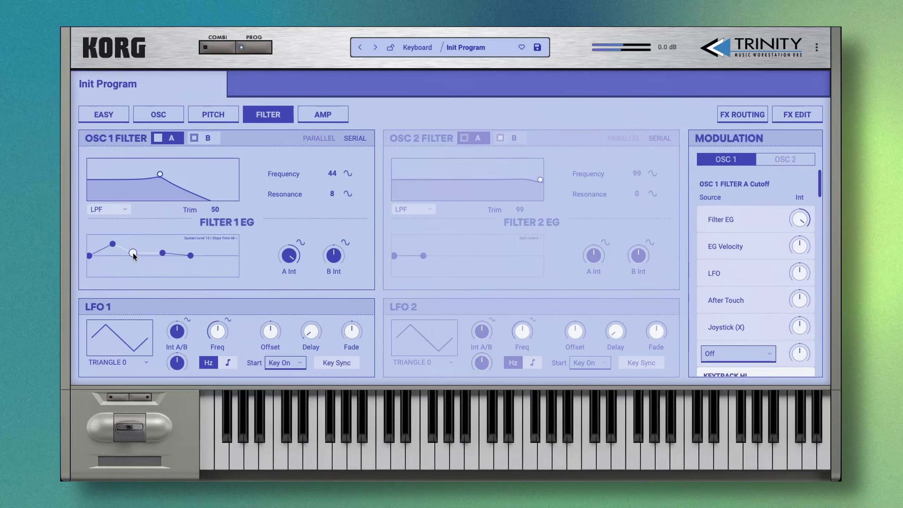
drag(133, 253, 132, 248)
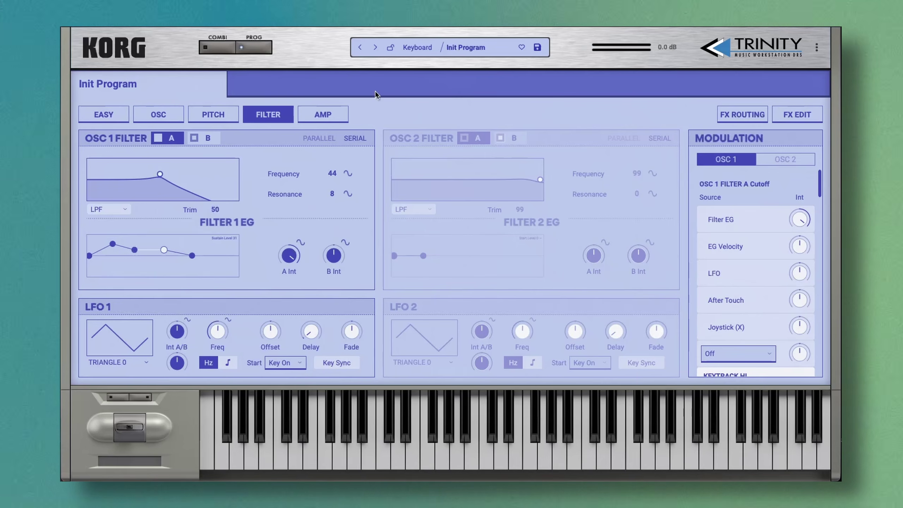
Enable OSC 2 in the program.
click(159, 115)
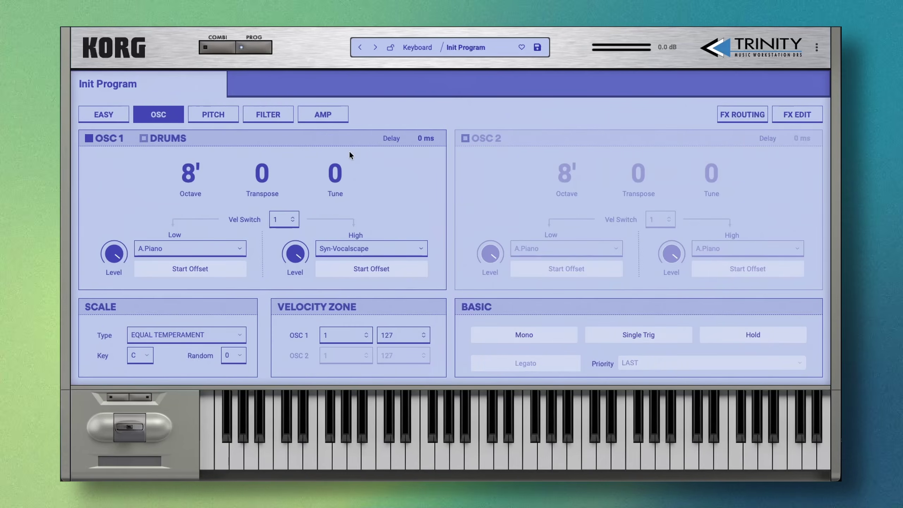
click(103, 115)
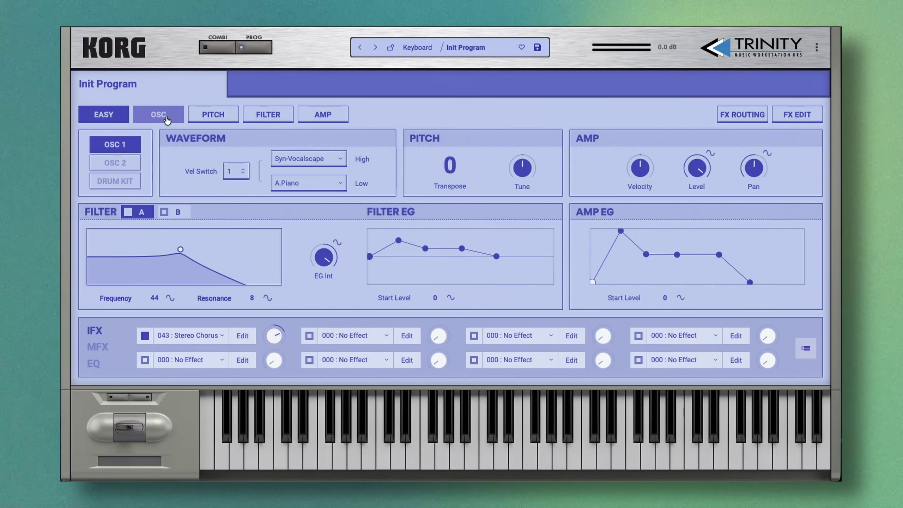
click(167, 120)
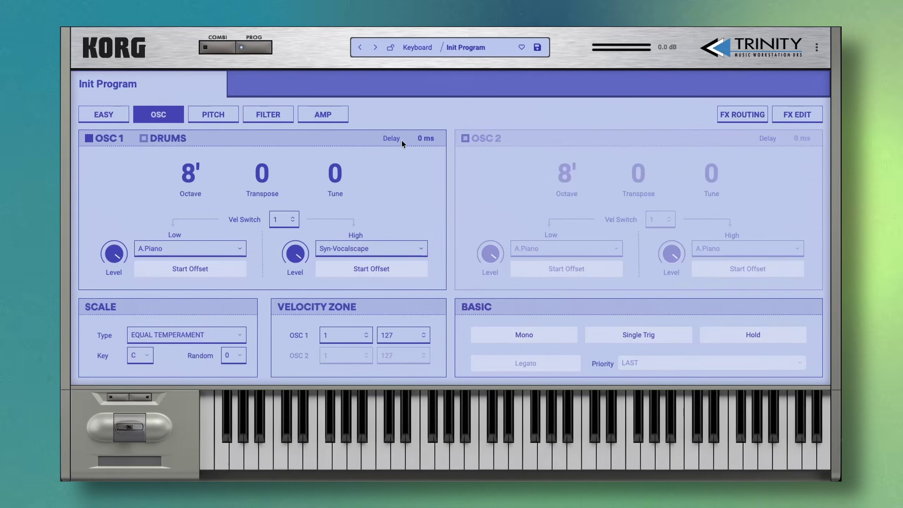
click(465, 138)
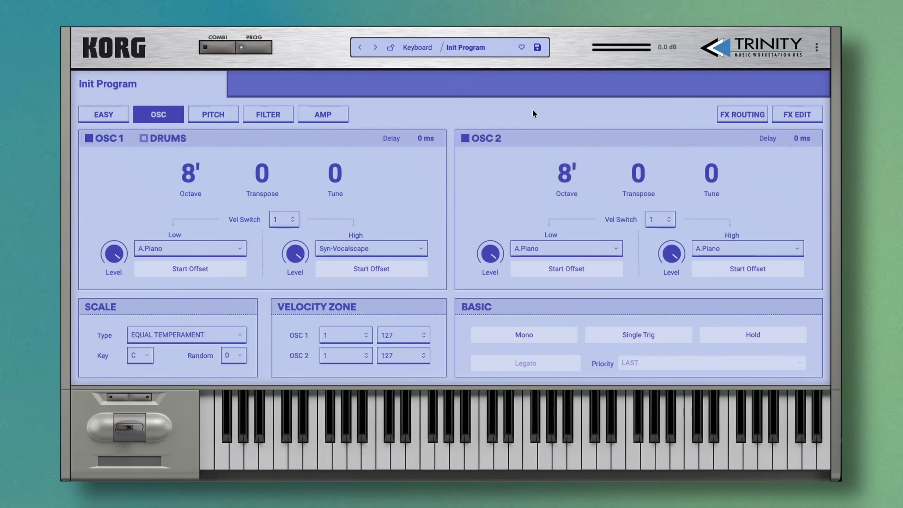
click(816, 48)
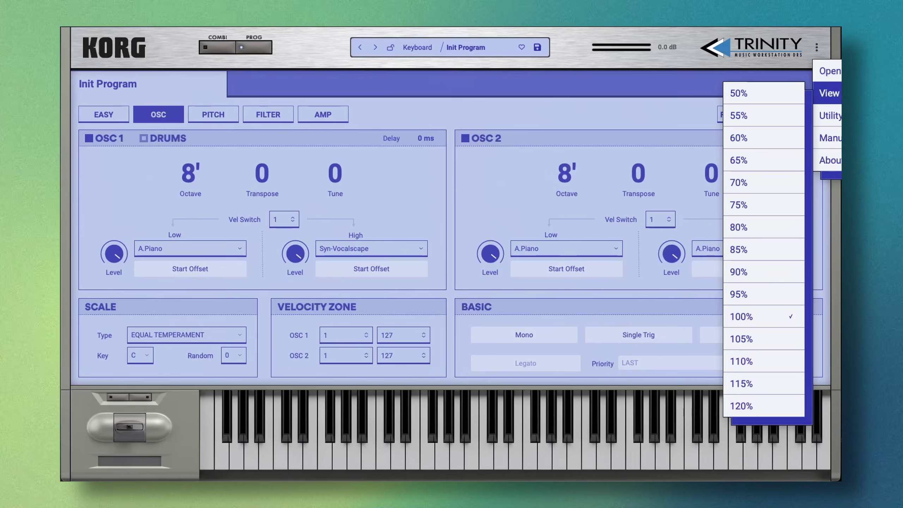
mouse_move(828, 116)
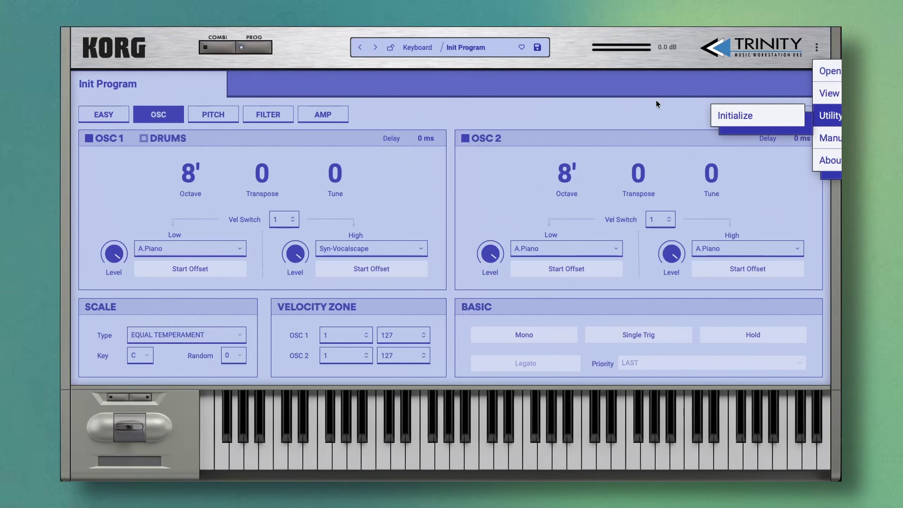
click(623, 104)
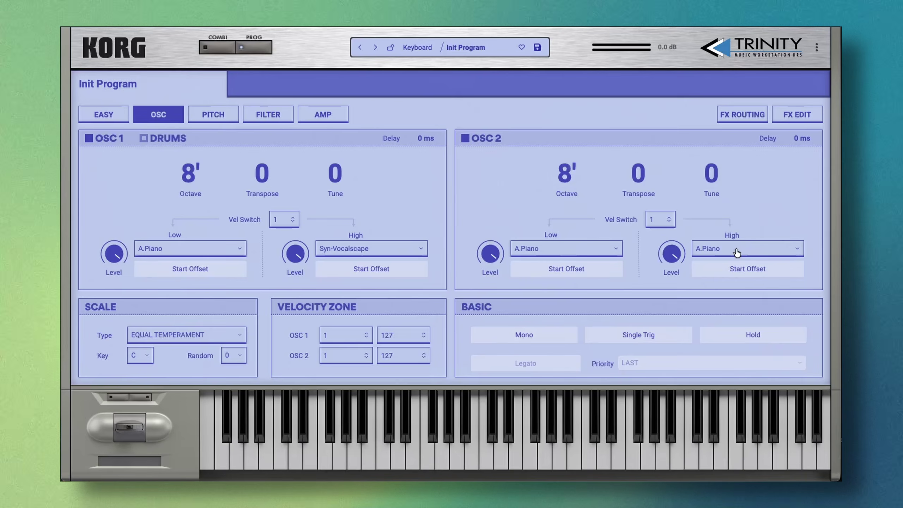
Assign the Syn-Vocalscape sample from the favorites to OSC 2's High velocity slot.
click(737, 251)
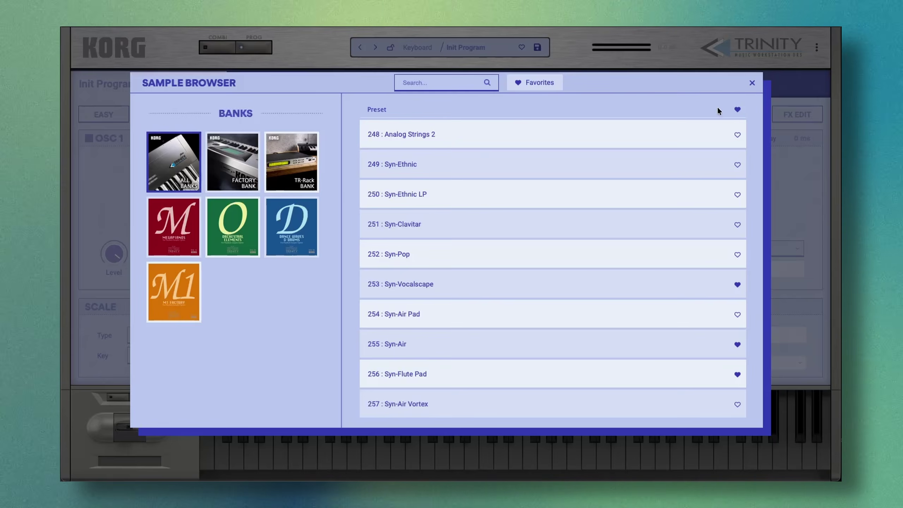
click(737, 109)
click(482, 186)
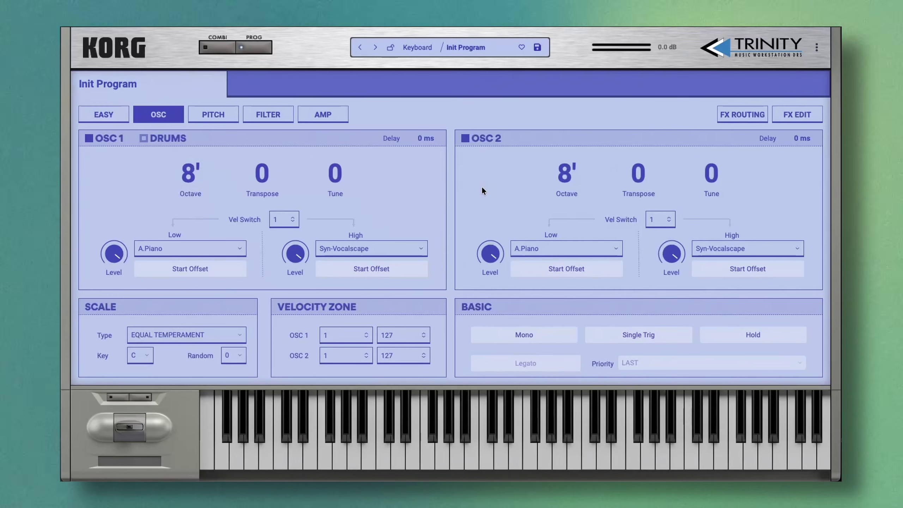
Set the release time of OSC 2's amp EG to 83.
click(326, 117)
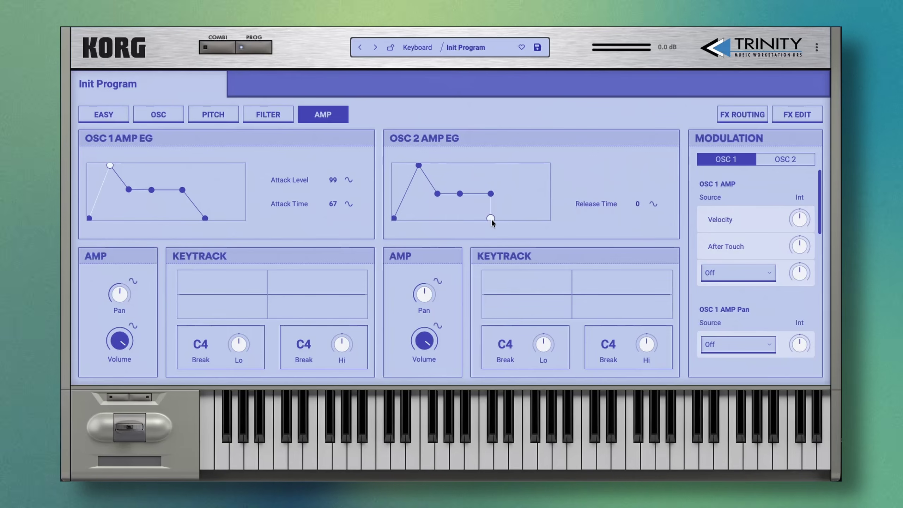
drag(491, 218, 516, 218)
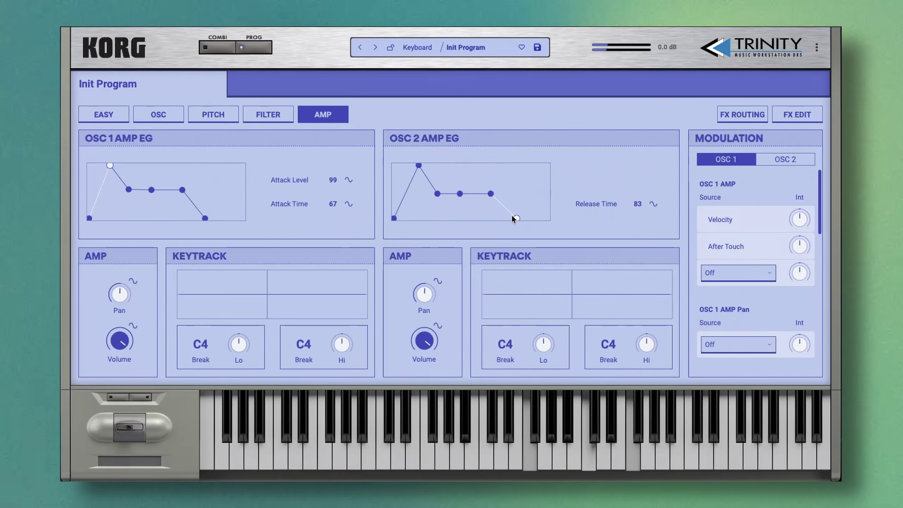
click(460, 194)
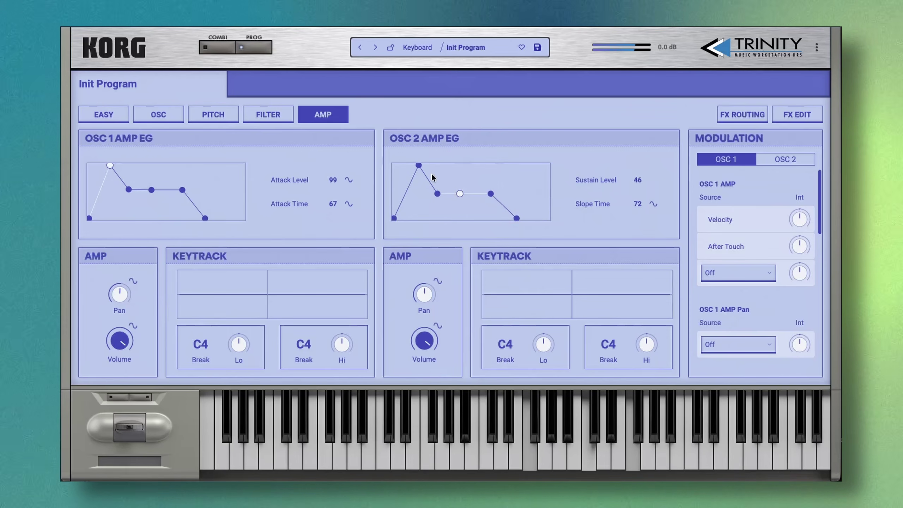
click(121, 117)
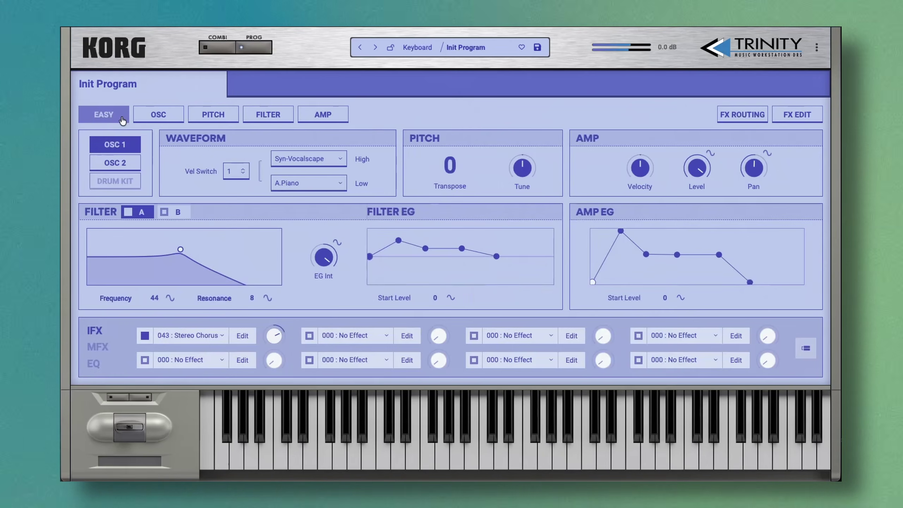
click(153, 119)
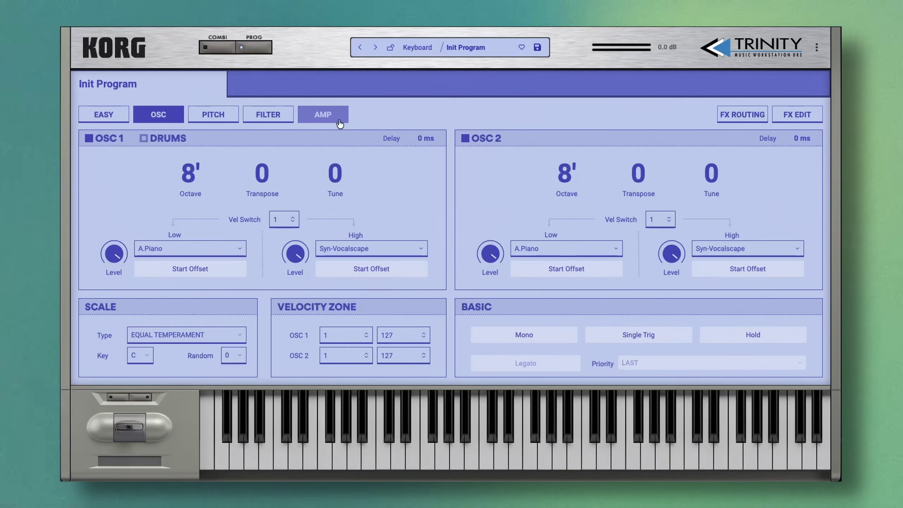
Detune OSC 2 by setting its tune value to -5.
click(335, 117)
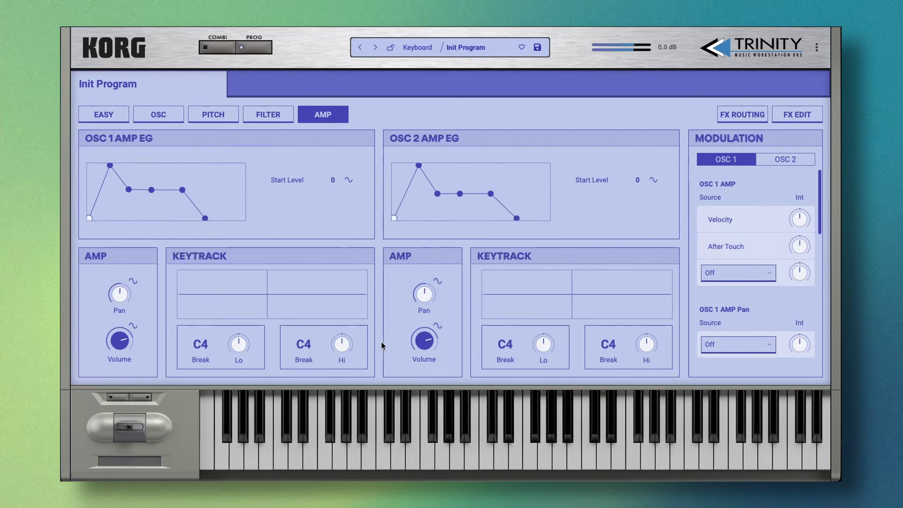
click(263, 115)
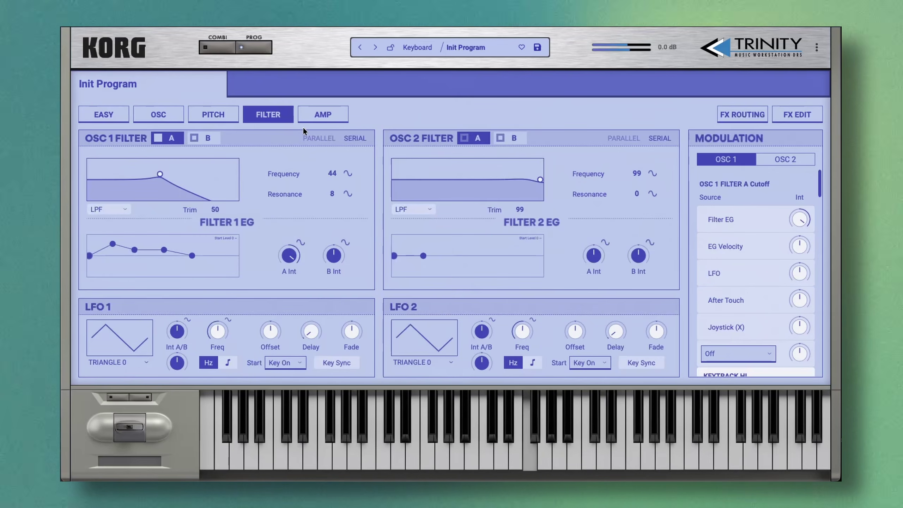
click(151, 119)
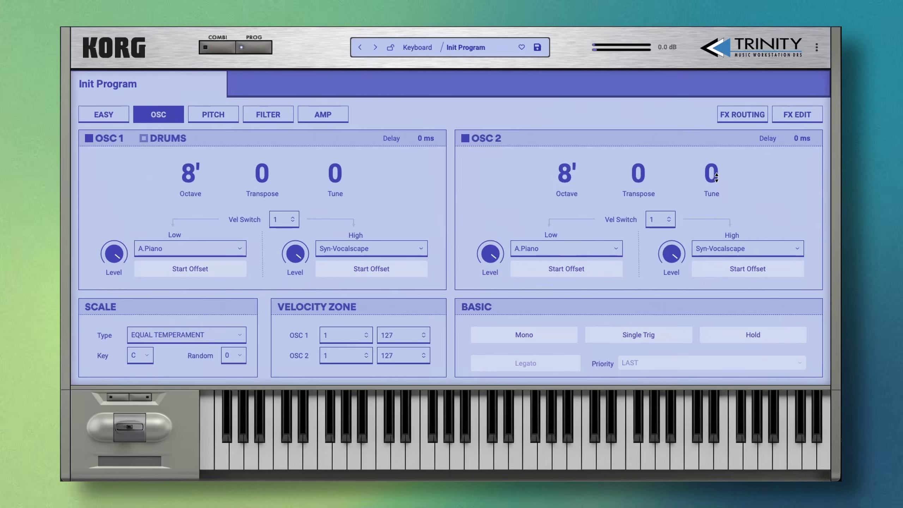
mouse_move(718, 177)
mouse_down()
mouse_move(721, 200)
mouse_move(727, 176)
mouse_up()
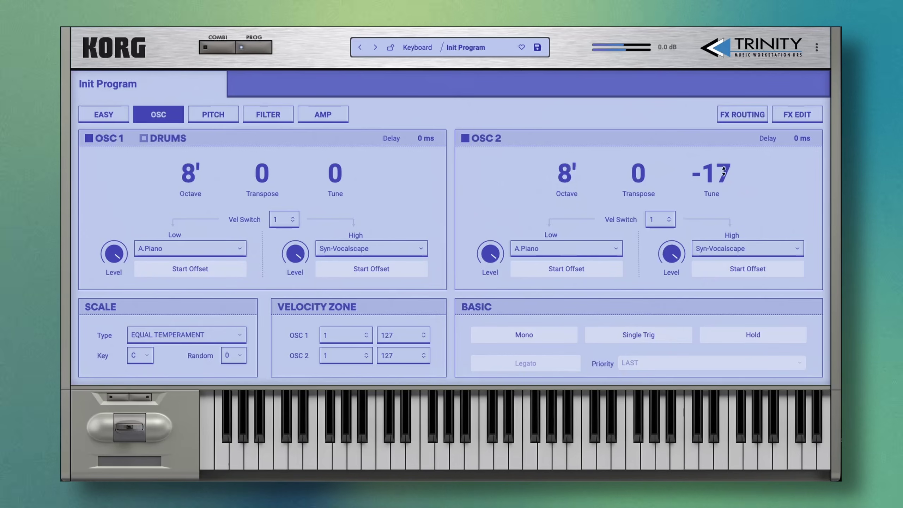
drag(711, 178, 718, 179)
double_click(723, 173)
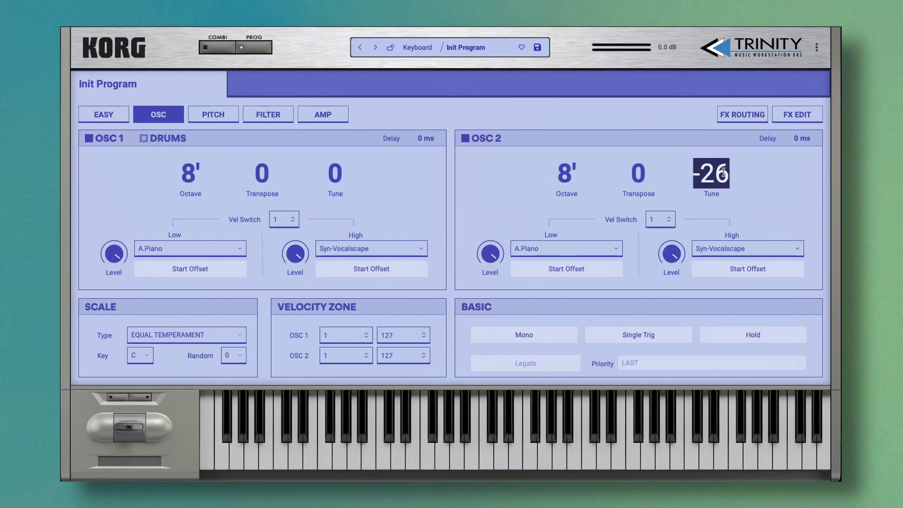
text(-5)
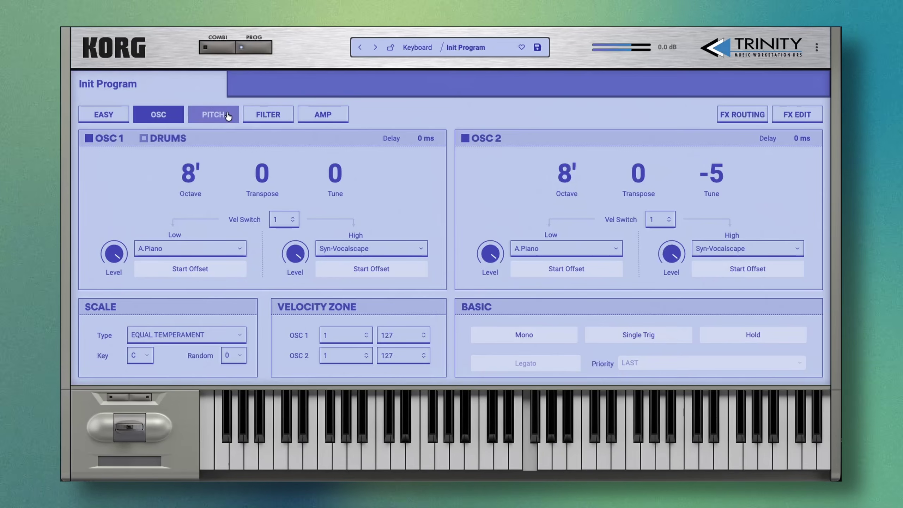
Lower OSC 2's filter A cutoff frequency to about 52.
click(228, 116)
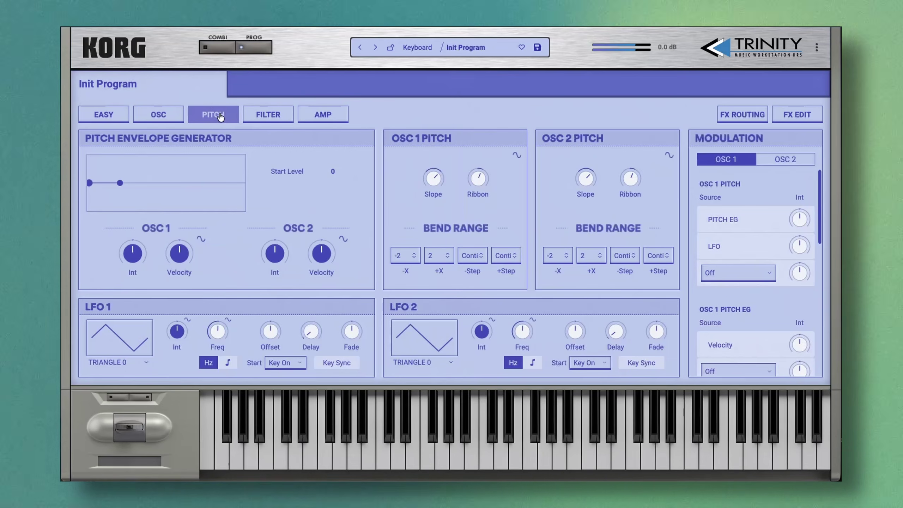
click(272, 116)
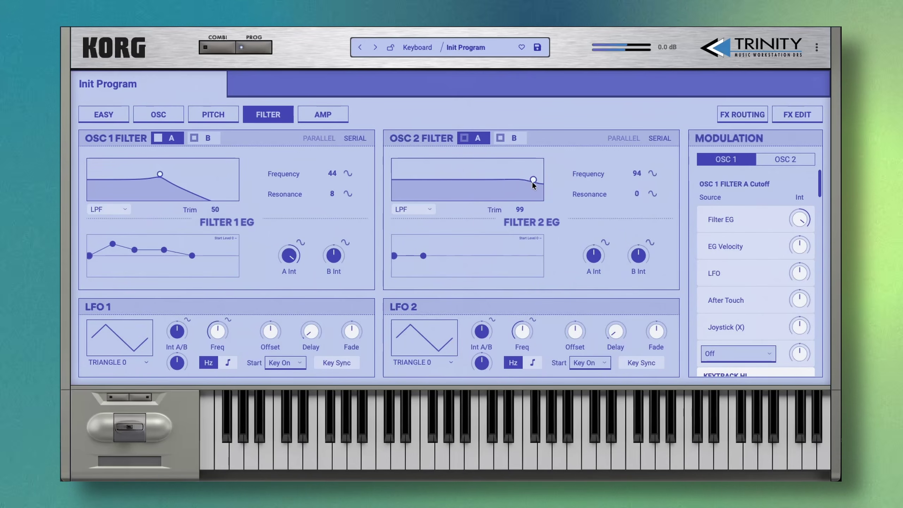
drag(532, 182, 475, 185)
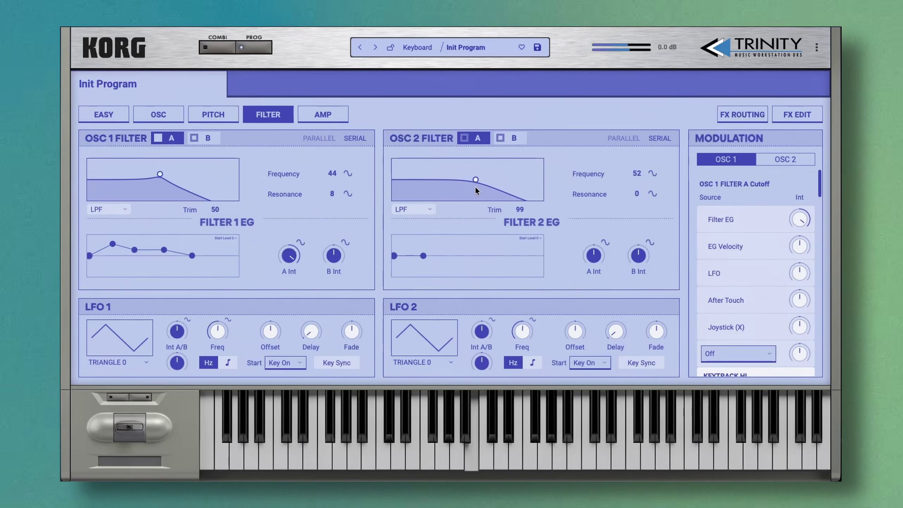
drag(642, 186, 639, 182)
Set OSC 2's tune to -14 and spread the oscillators in stereo, panning OSC 2 to R102 and OSC 1 to the left.
click(159, 114)
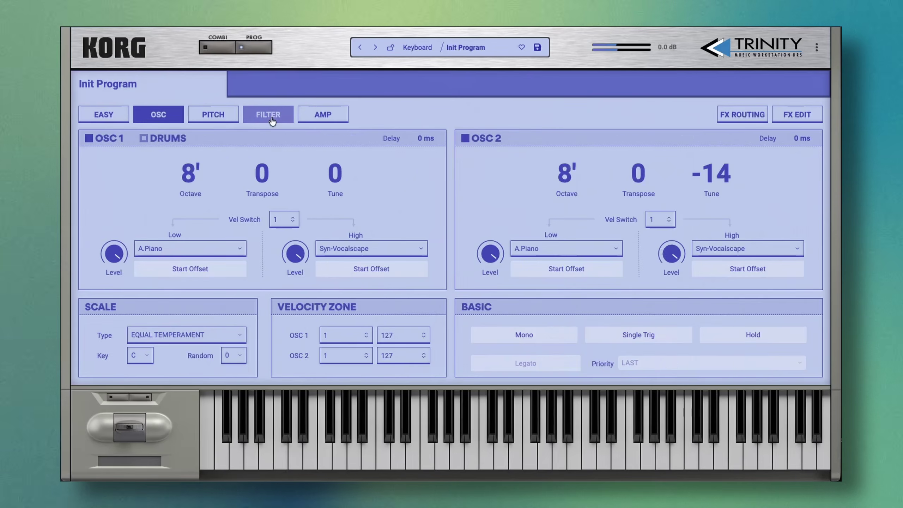
click(331, 118)
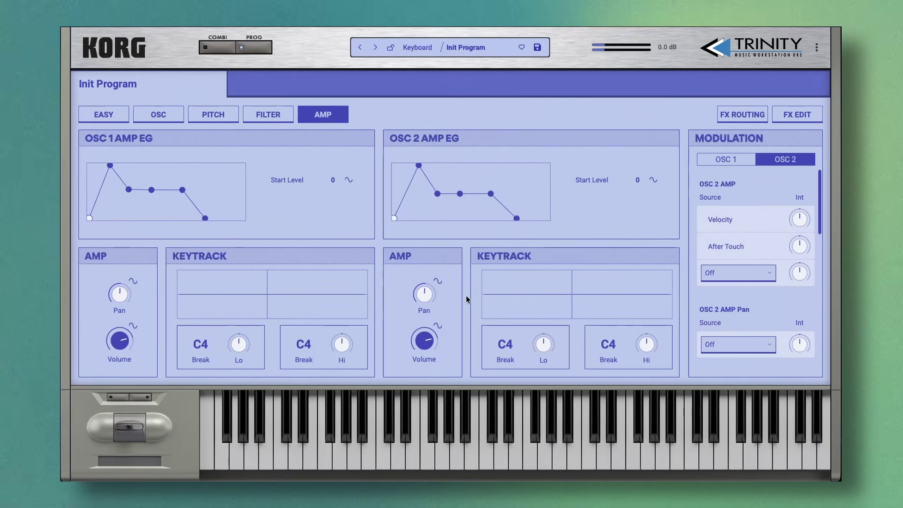
drag(426, 293, 431, 308)
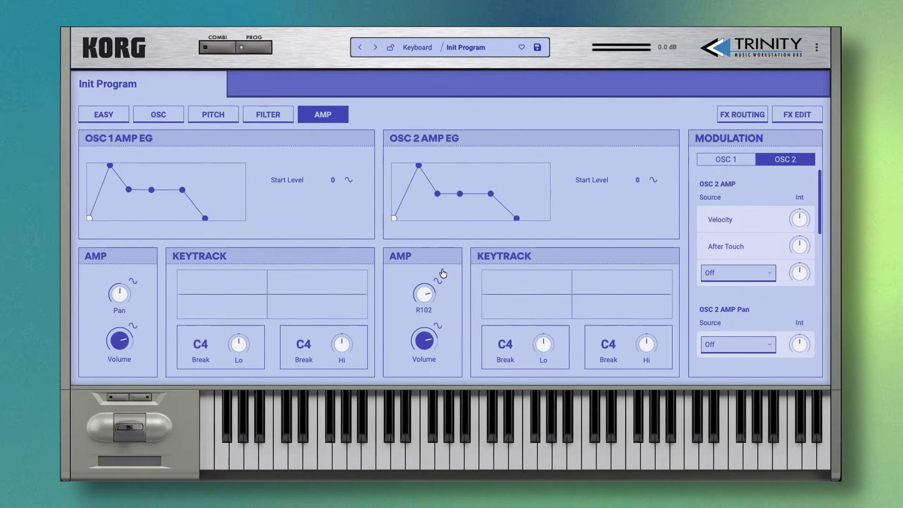
drag(119, 293, 125, 323)
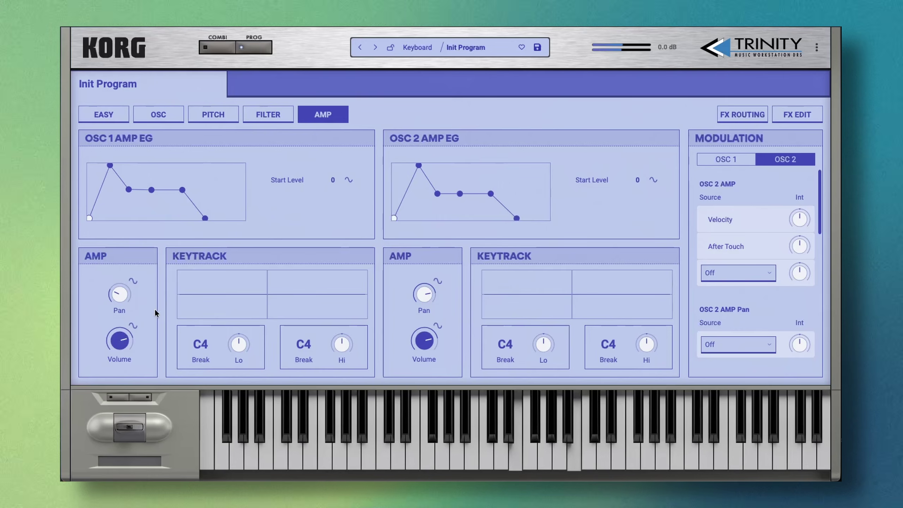
Switch OSC 2's filter A to HPF with a cutoff frequency of 75 and a resonance of 29.
click(269, 114)
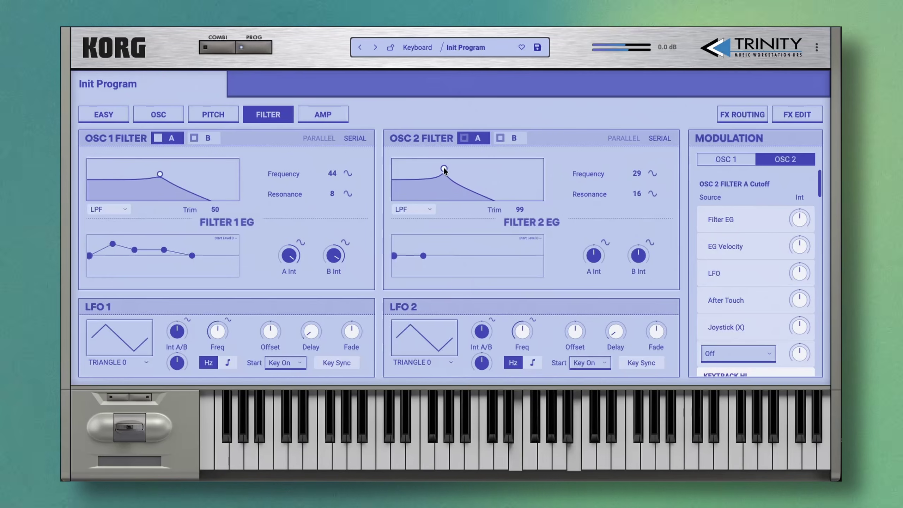
drag(448, 174, 486, 169)
click(423, 210)
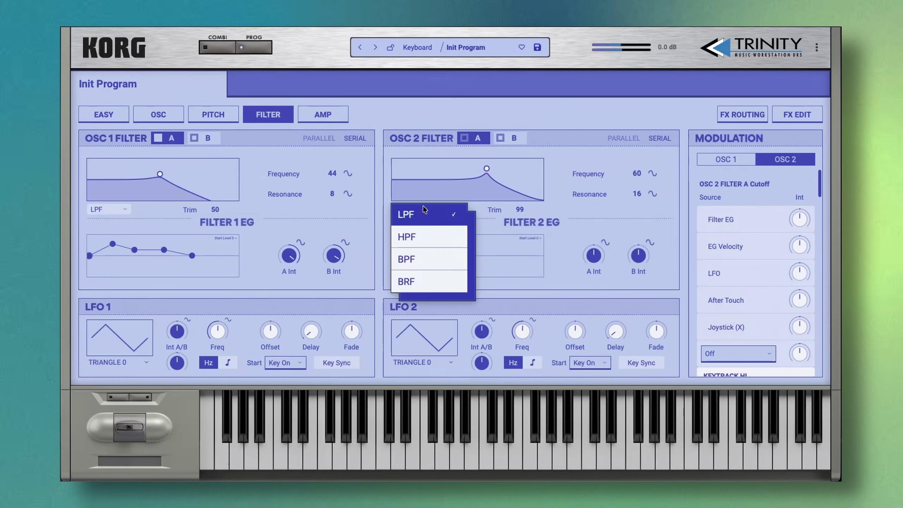
click(436, 238)
drag(487, 170, 499, 153)
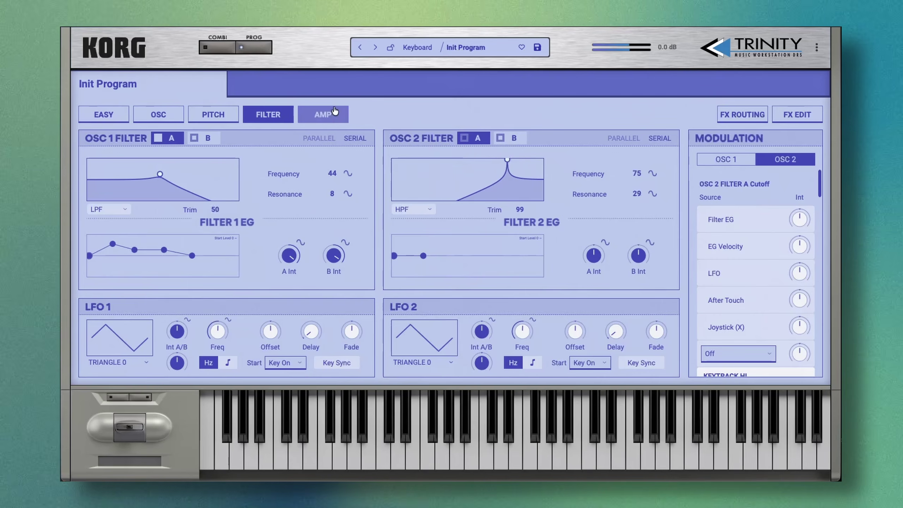
Turn OSC 1's amp volume all the way down.
click(323, 114)
drag(119, 340, 119, 357)
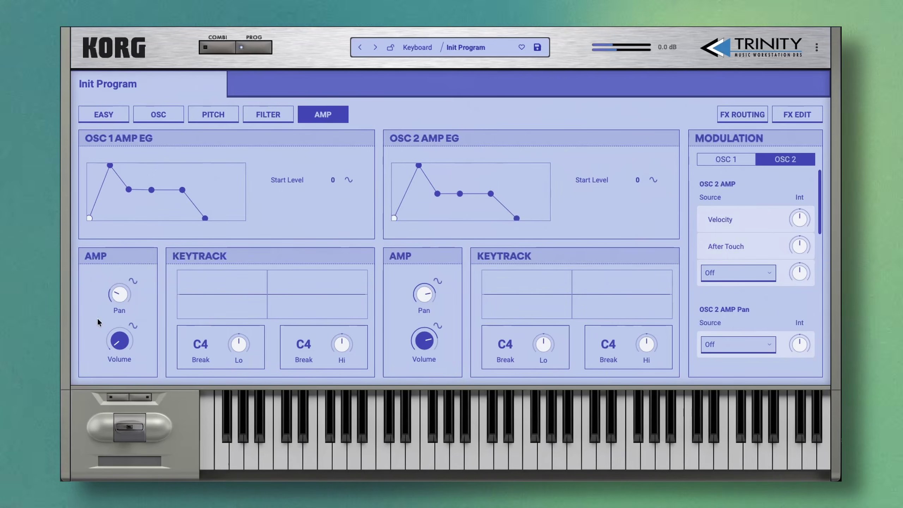
Enable OSC 2's filter A and set it to HPF with a cutoff frequency of 87 and a resonance of 17.
click(280, 122)
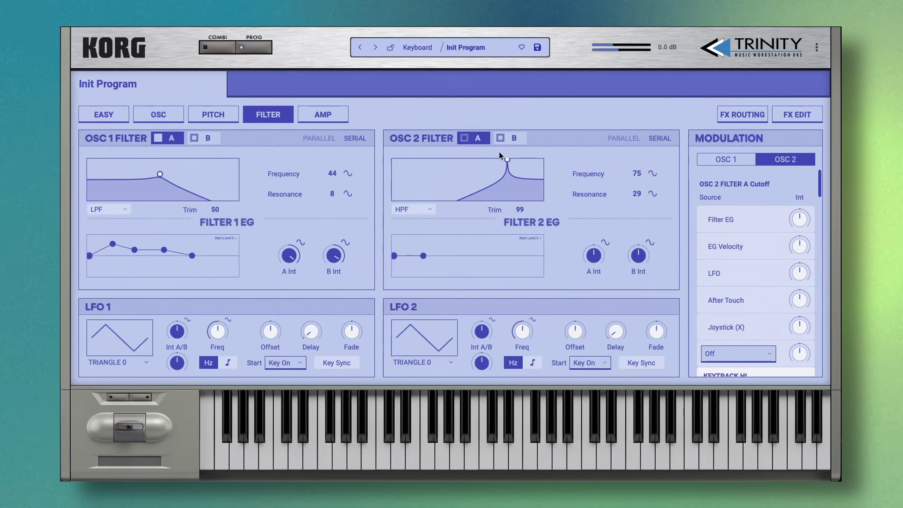
drag(509, 163, 453, 162)
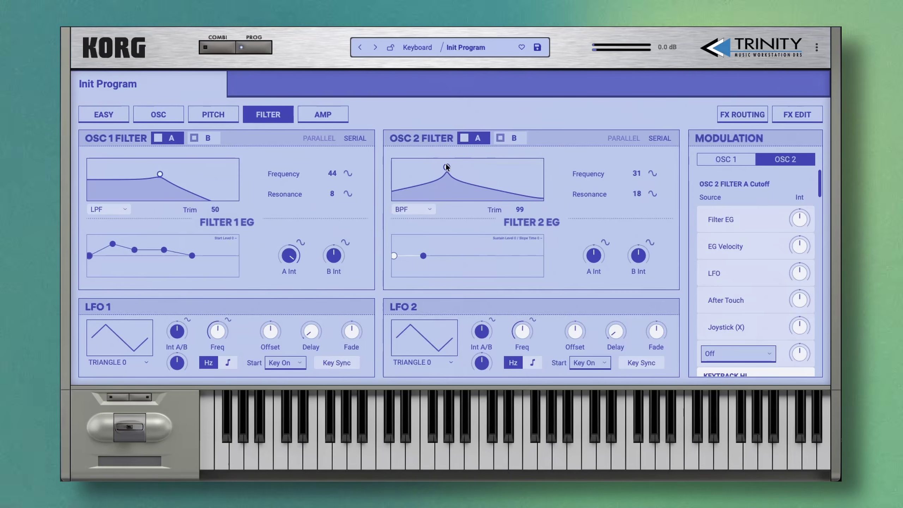
drag(447, 170, 523, 170)
click(428, 209)
click(407, 193)
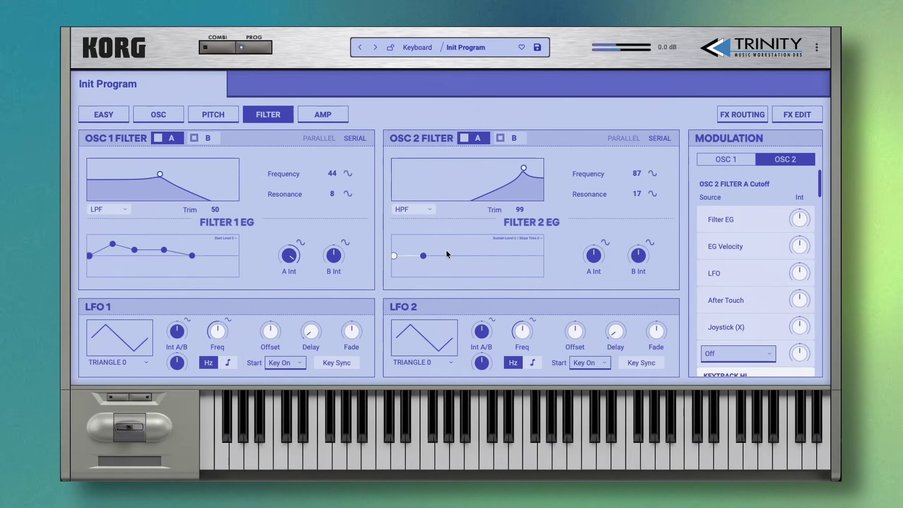
Shape the filter 2 EG with a high, fast attack peak at attack time 24, a lower sustain and a sloping release.
drag(394, 255, 443, 248)
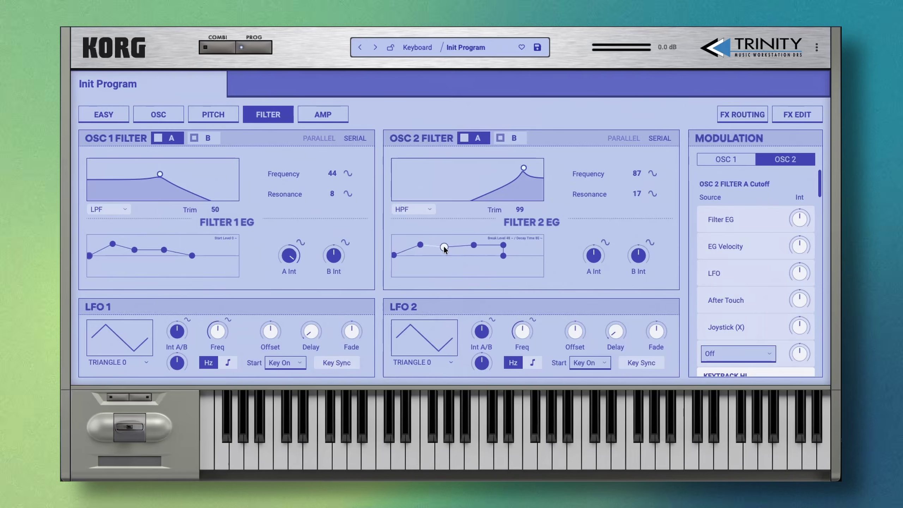
drag(502, 256, 523, 255)
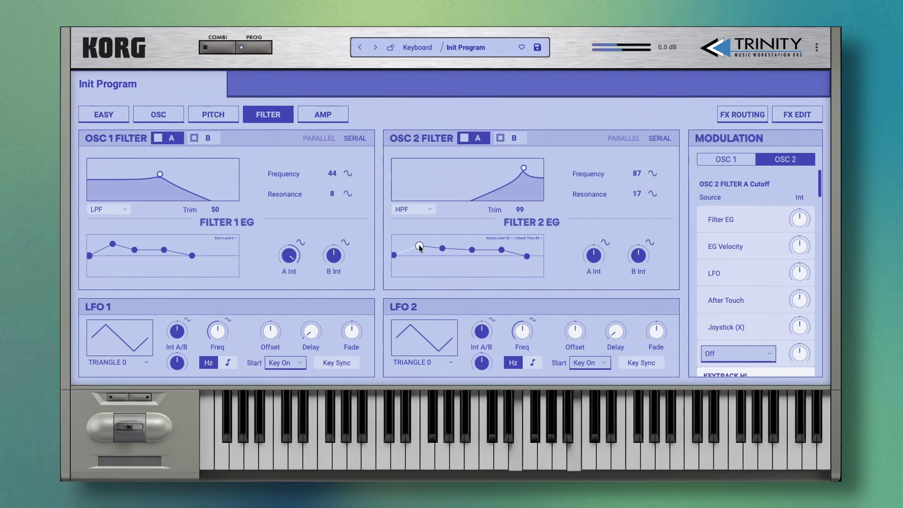
drag(420, 244, 400, 236)
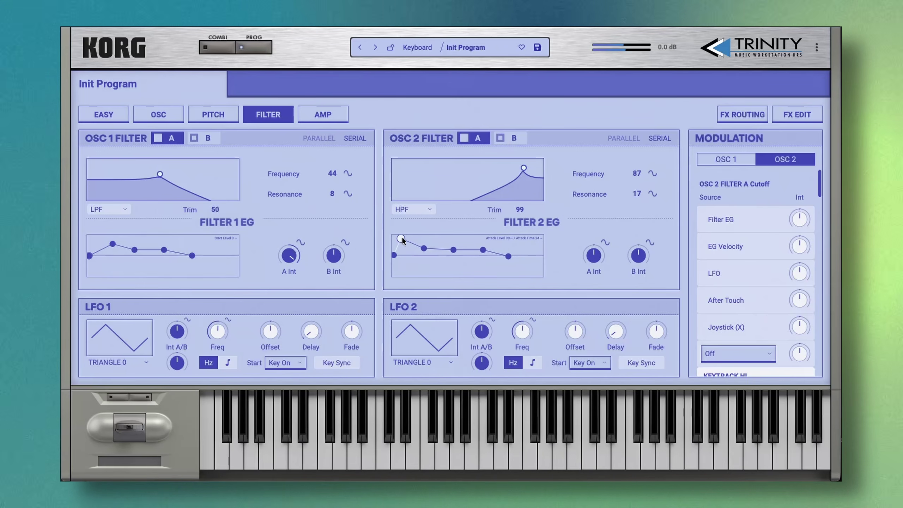
Give the filter EG a strong negative modulation intensity on OSC 2's filter A cutoff.
double_click(799, 273)
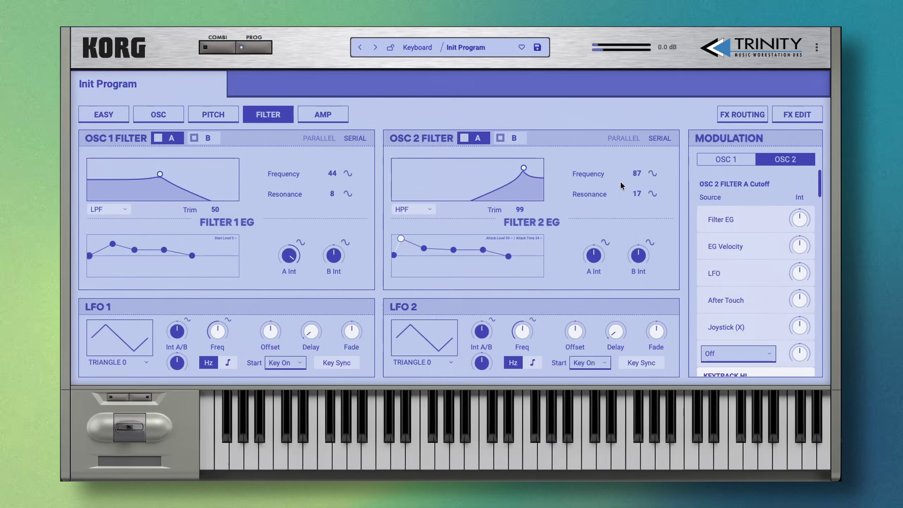
double_click(800, 246)
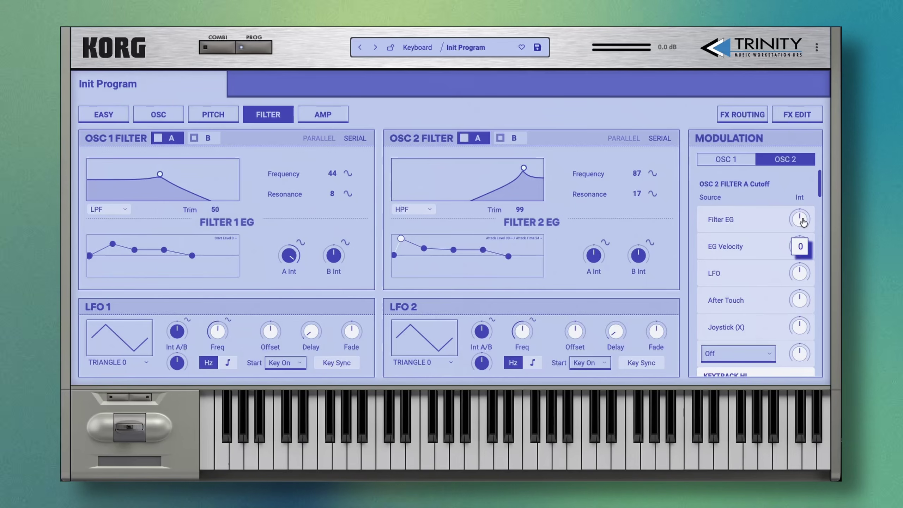
drag(810, 209, 800, 263)
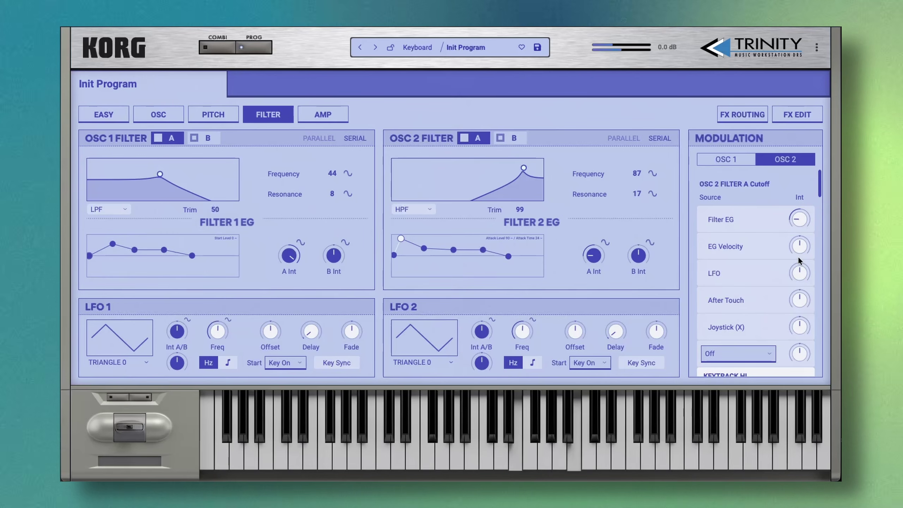
drag(801, 223, 800, 231)
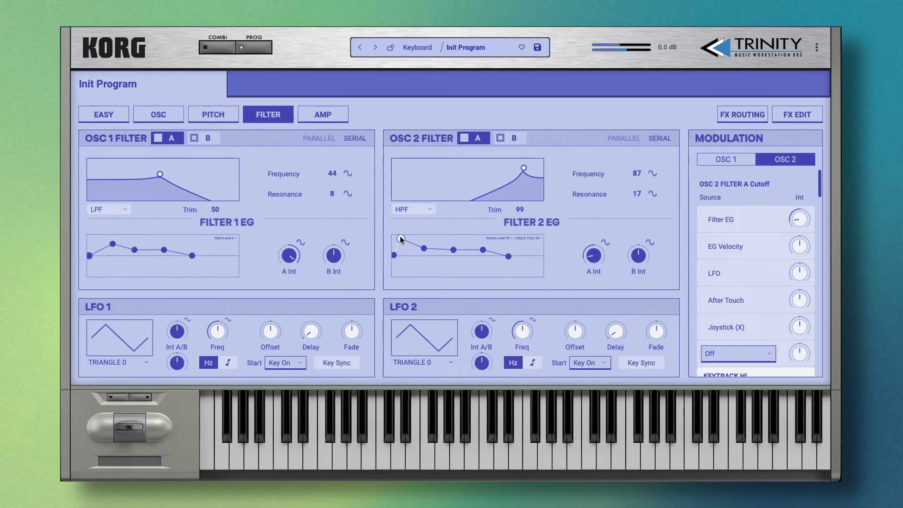
Raise OSC 2's filter A cutoff to 99 with resonance 16, and try different attack times with a near-maximum peak in the filter 2 EG.
drag(400, 237, 394, 236)
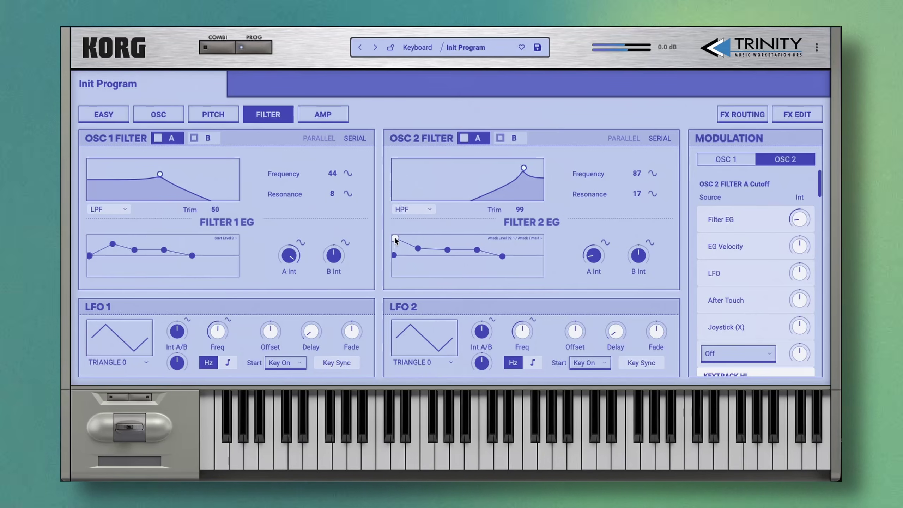
drag(393, 236, 410, 237)
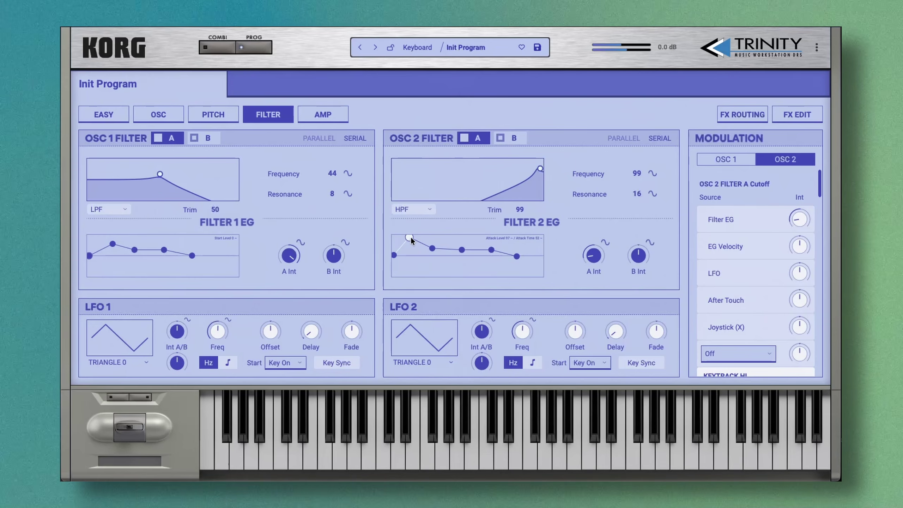
drag(410, 236, 399, 235)
Apply a small positive LFO intensity to OSC 2's filter A cutoff and slow down LFO 2's frequency.
mouse_move(805, 279)
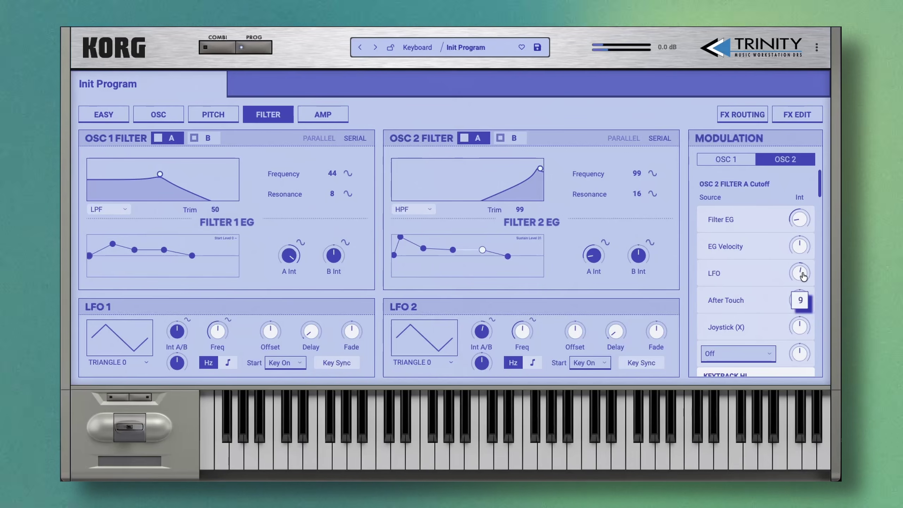
drag(800, 274, 801, 263)
drag(522, 331, 525, 381)
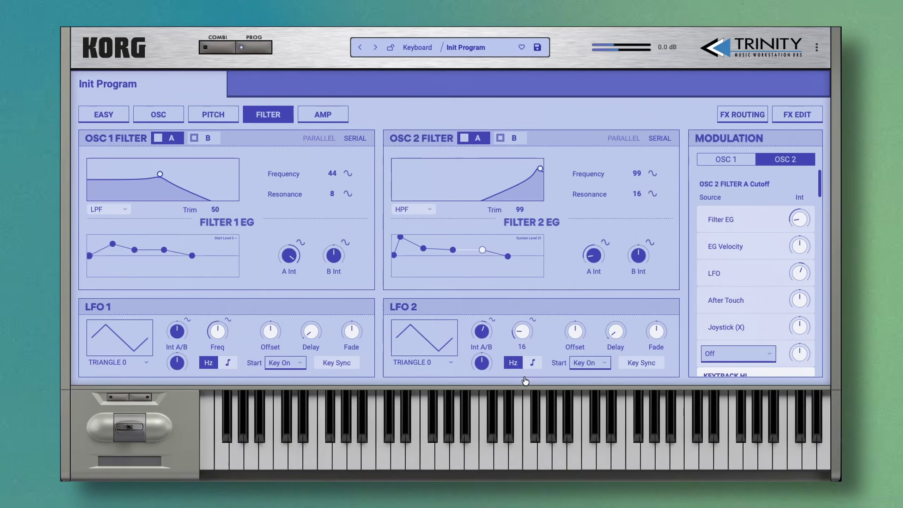
drag(529, 344, 528, 345)
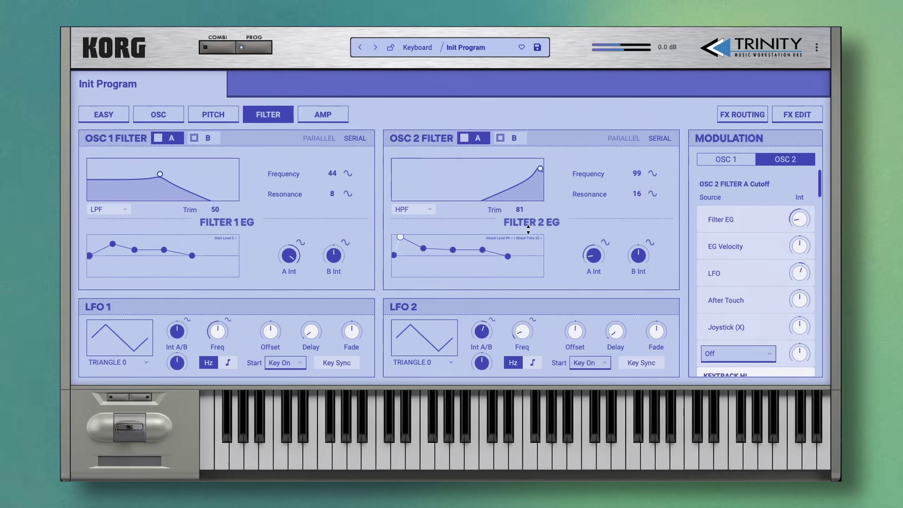
Set OSC 2's filter A to cutoff 81, resonance 10 and trim 74, and slightly lower the filter 2 EG's attack peak.
drag(402, 237, 402, 238)
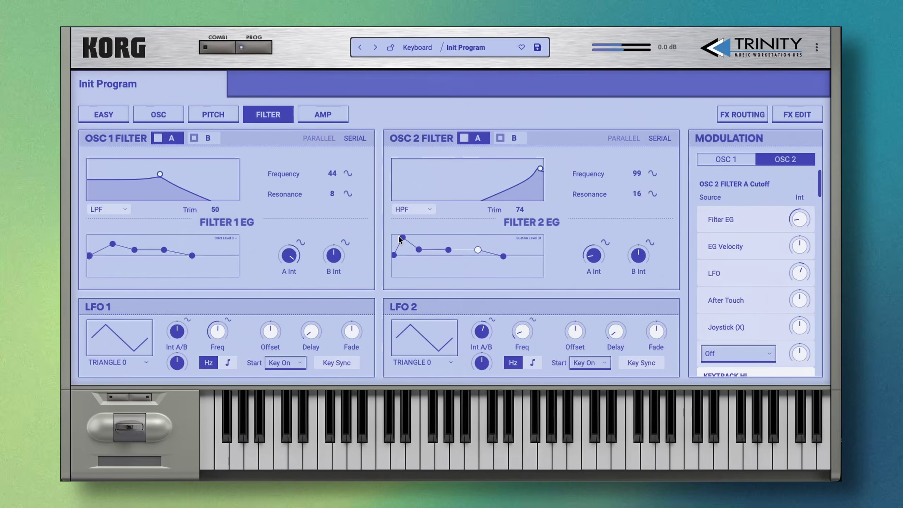
drag(402, 237, 400, 239)
drag(635, 195, 571, 204)
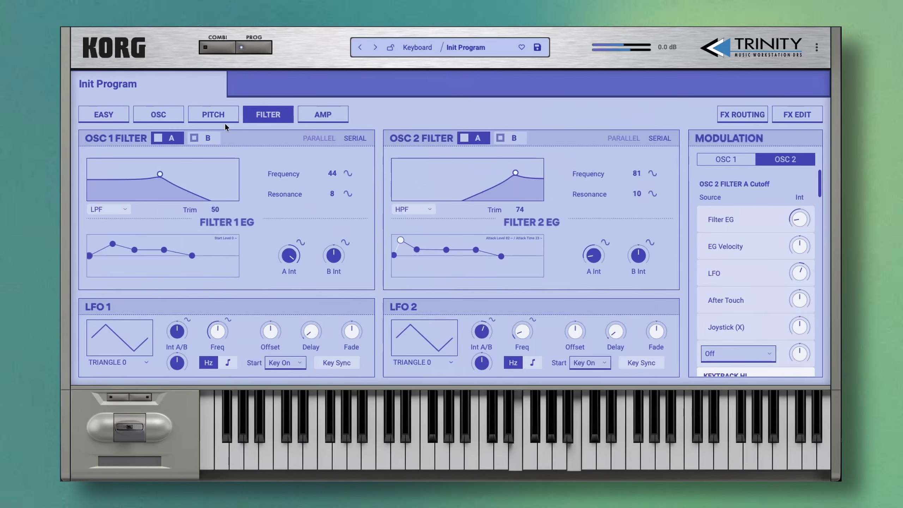
Raise OSC 1's amp volume from minimum to roughly match OSC 2's volume.
click(162, 113)
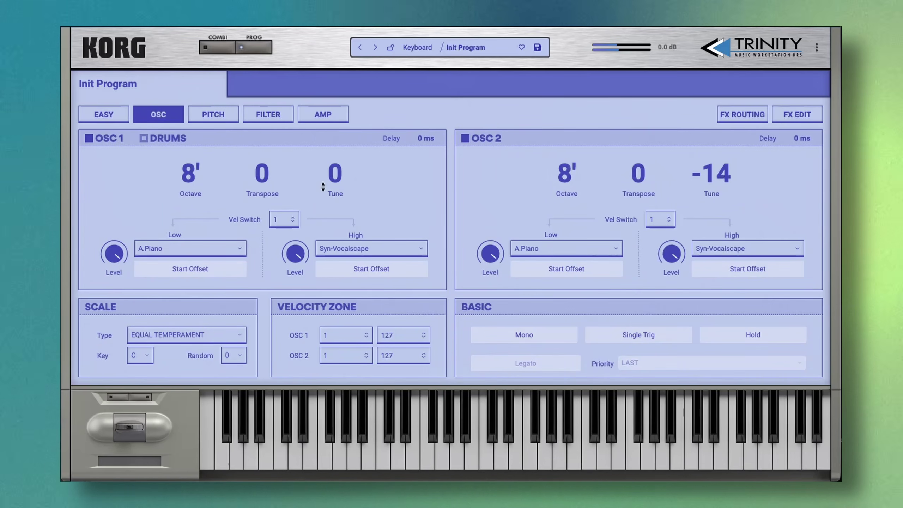
click(322, 115)
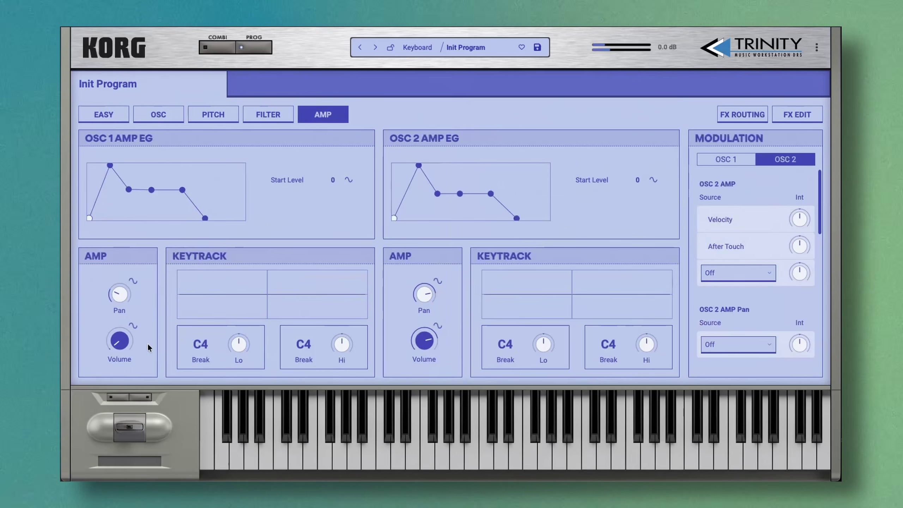
drag(126, 309, 157, 287)
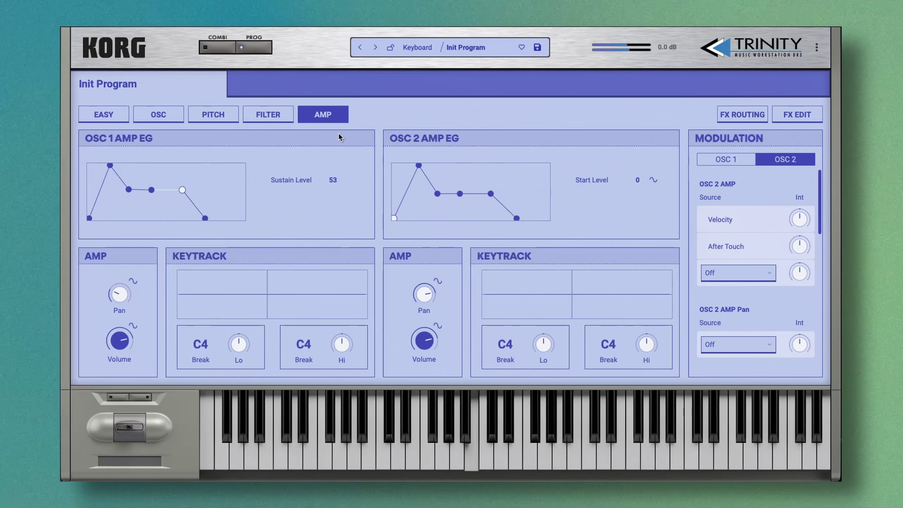
Set OSC 2's tune to 9.
click(170, 114)
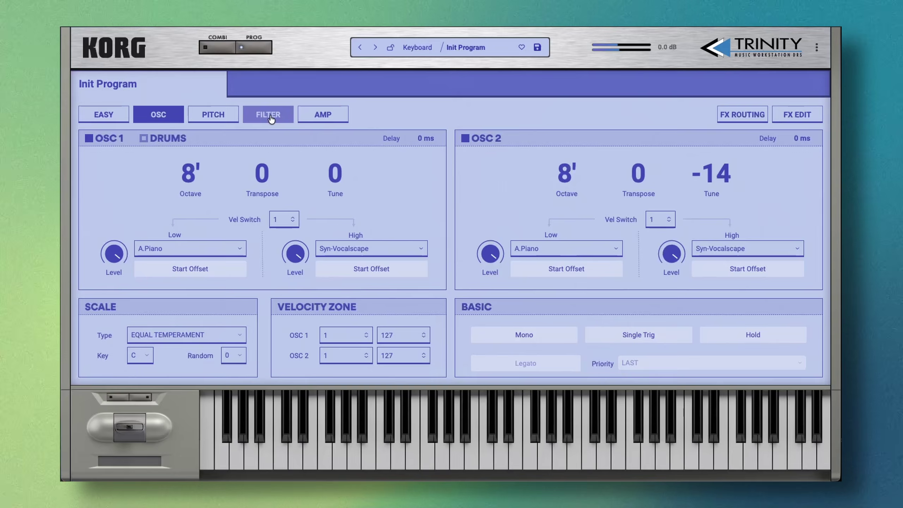
drag(726, 182, 726, 177)
scroll(724, 178, up, 7)
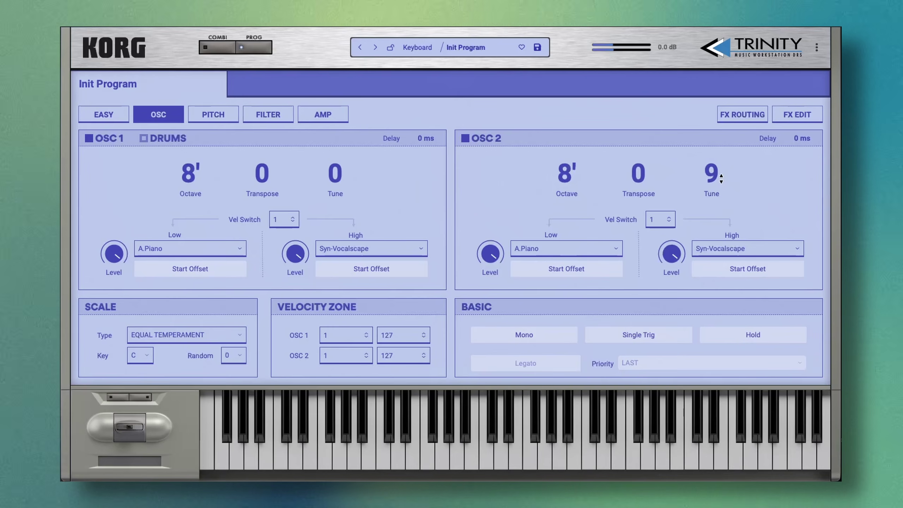
Chain insert effect 1 into insert effect 2, enable IFX 2 and assign it the 039 : St. Random Filter.
click(797, 114)
click(742, 114)
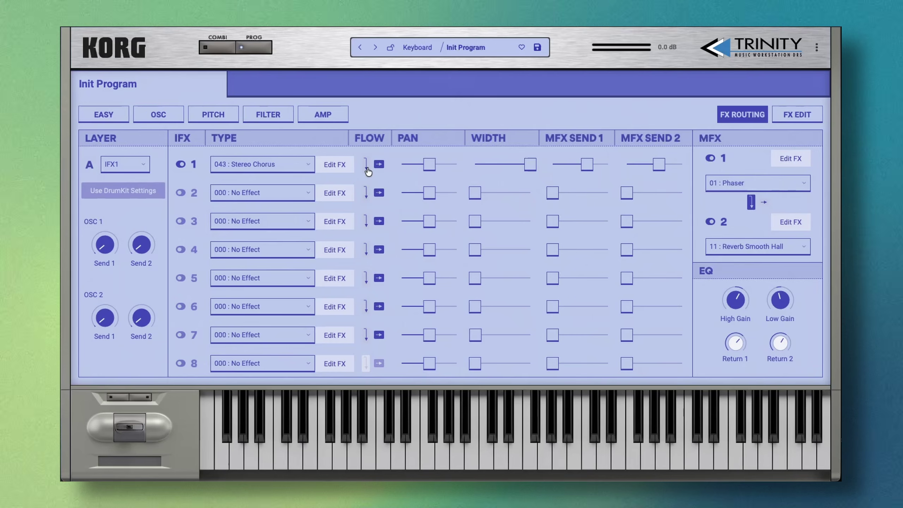
click(366, 169)
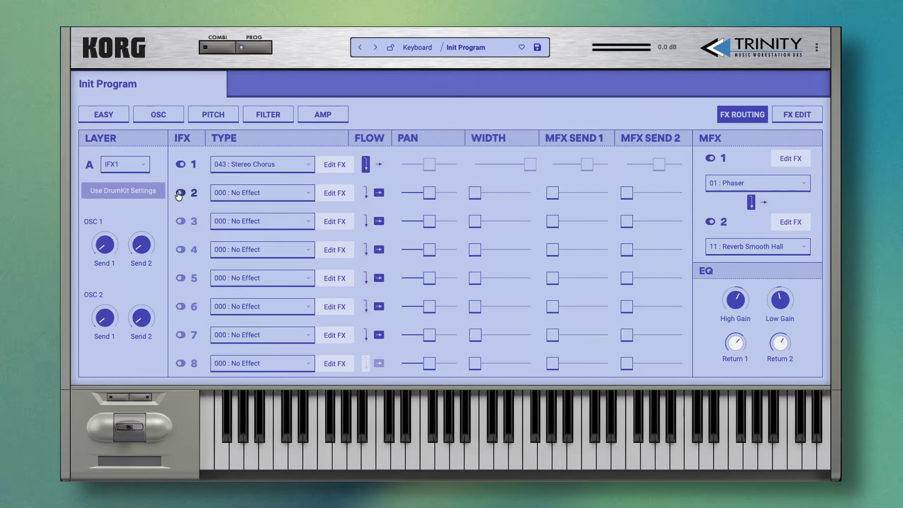
click(269, 194)
mouse_move(297, 265)
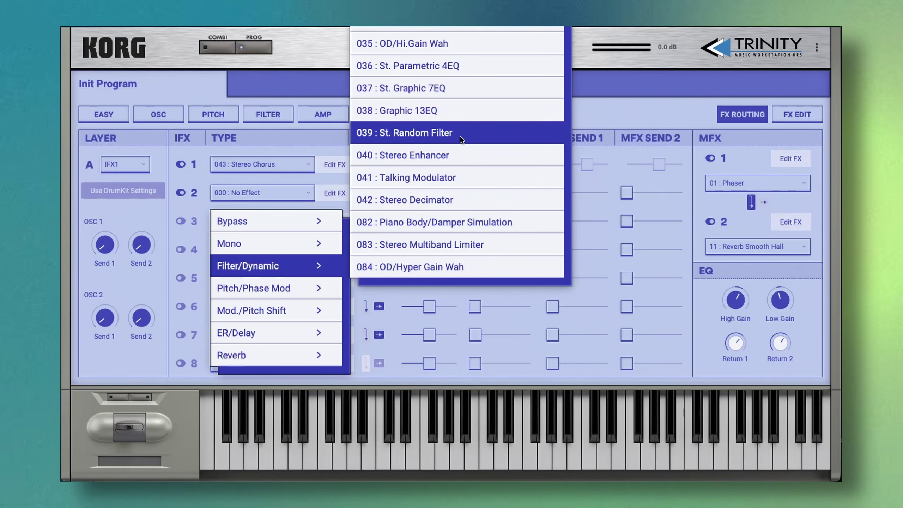
click(461, 138)
Raise IFX 2's width to near maximum and both of its MFX sends to a little above halfway.
mouse_move(406, 194)
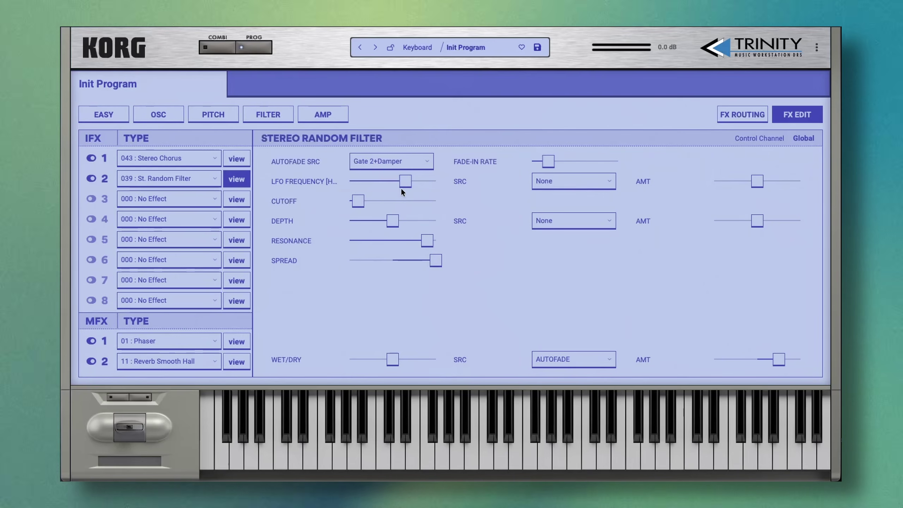
mouse_move(405, 183)
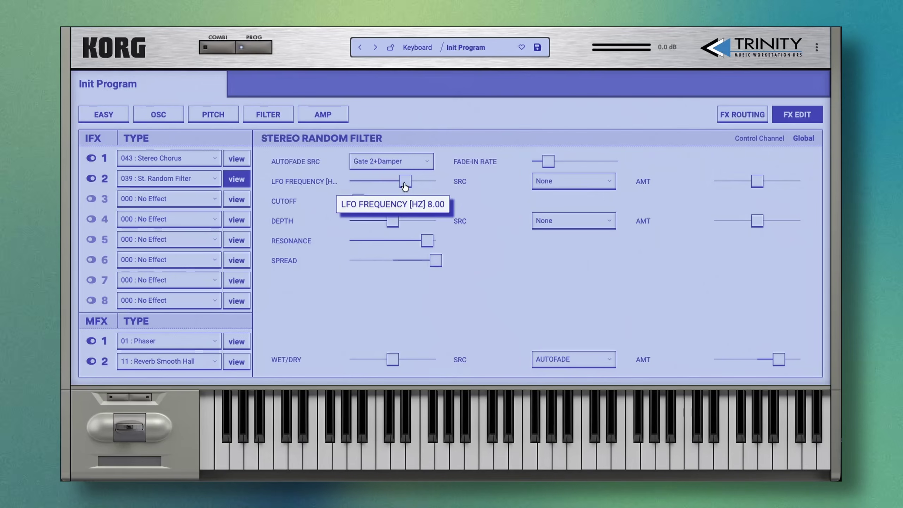
click(725, 114)
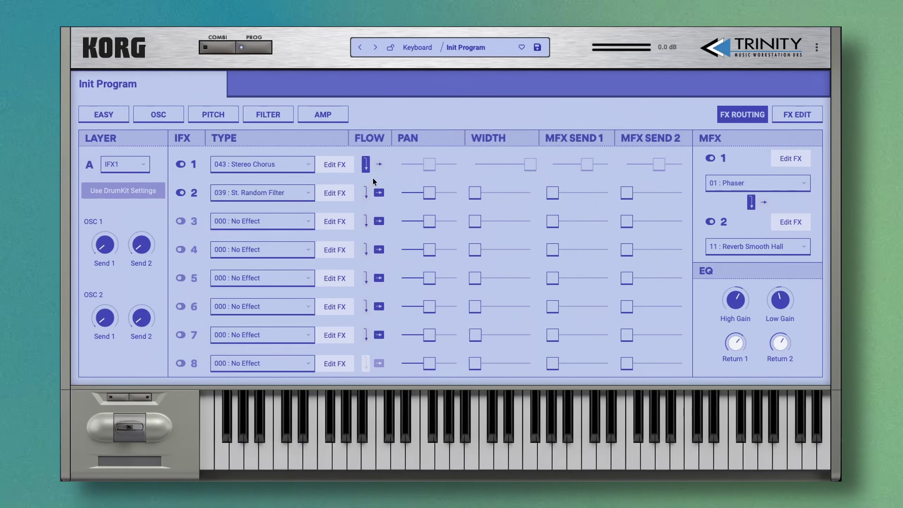
drag(475, 193, 679, 198)
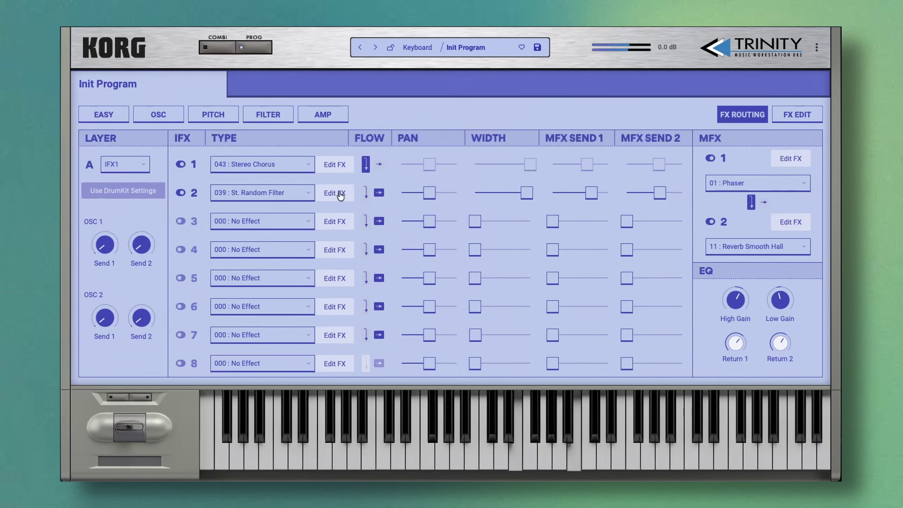
Adjust the Stereo Random Filter with a slower LFO frequency, slightly higher cutoff, resonance about halfway and a slightly shifted wet/dry balance.
click(336, 193)
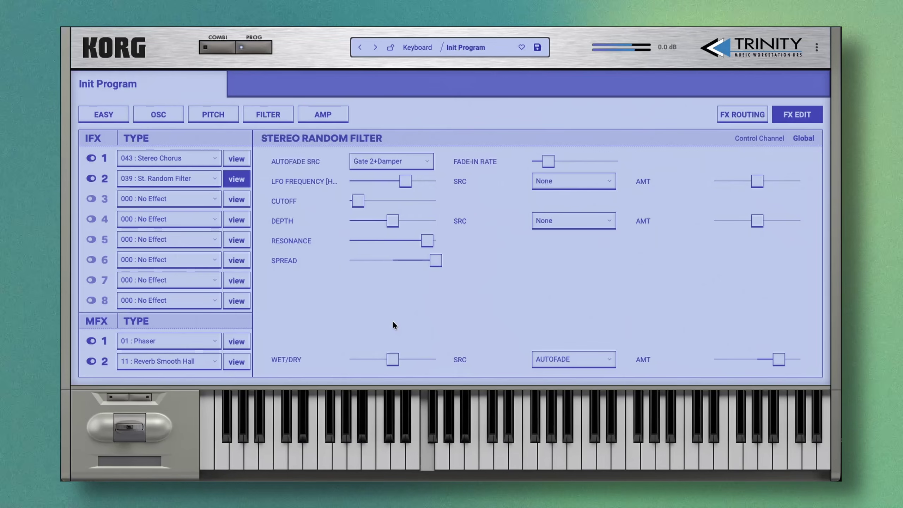
mouse_move(389, 210)
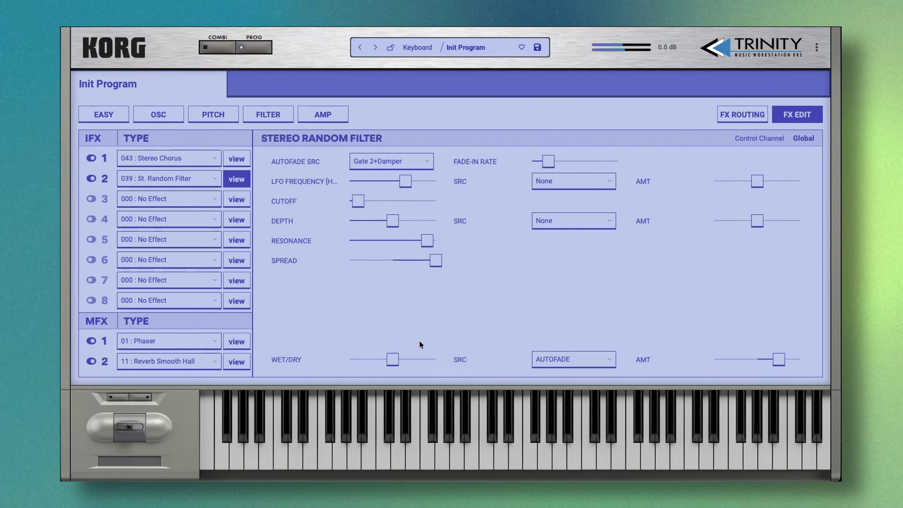
mouse_move(389, 366)
mouse_down()
mouse_move(427, 367)
mouse_move(284, 357)
mouse_move(402, 368)
mouse_up()
mouse_move(414, 183)
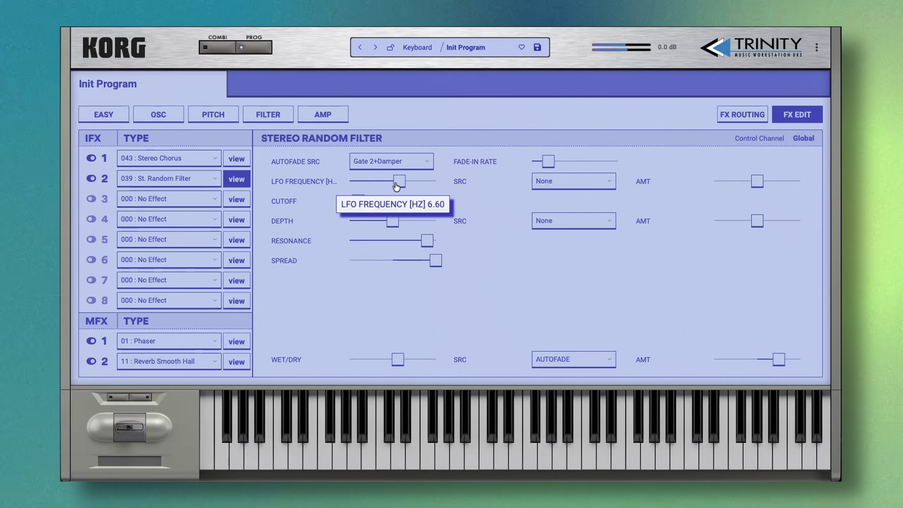
drag(396, 186, 447, 195)
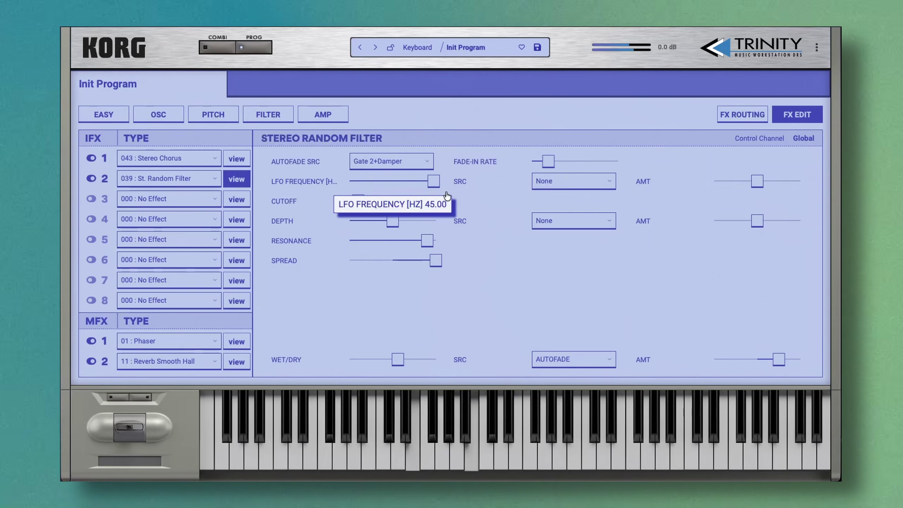
drag(390, 196, 365, 206)
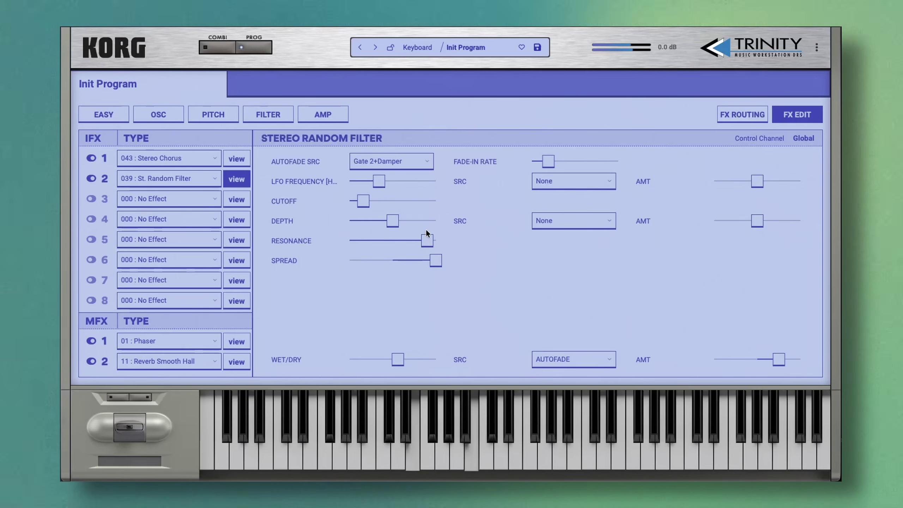
drag(427, 241, 384, 243)
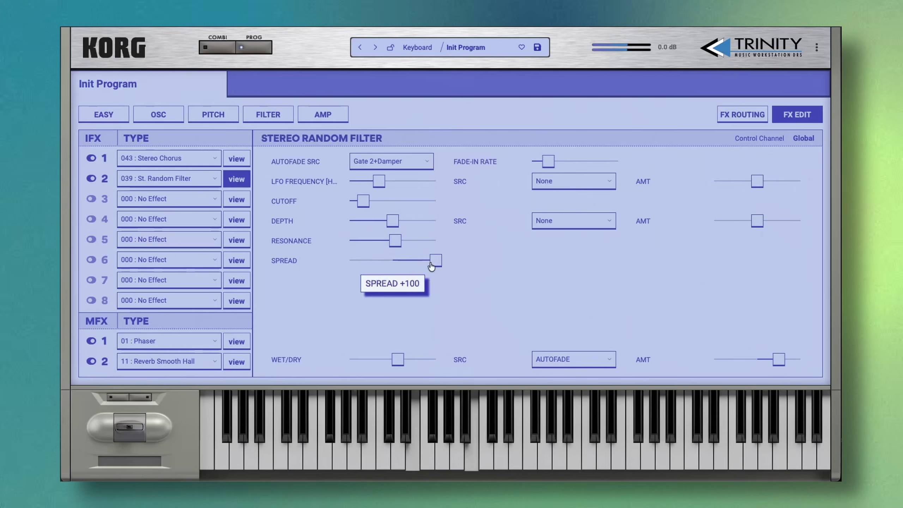
mouse_move(397, 366)
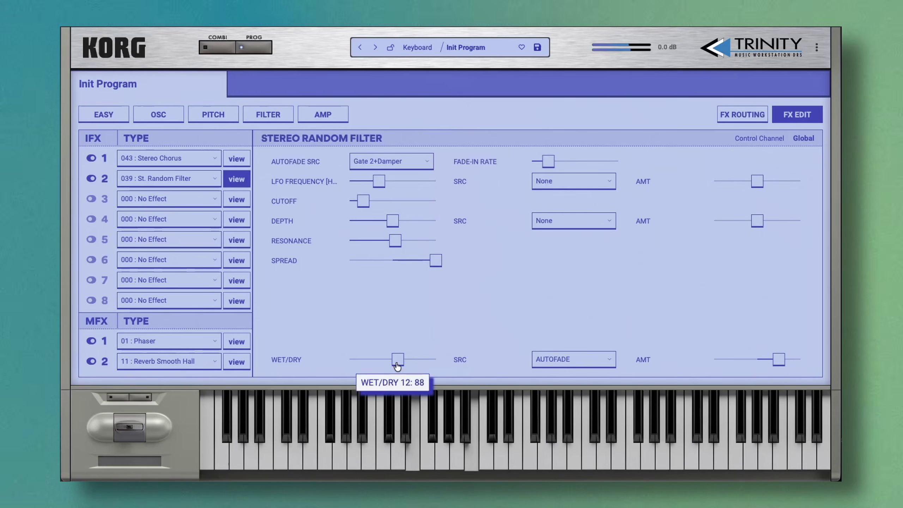
drag(412, 364, 380, 362)
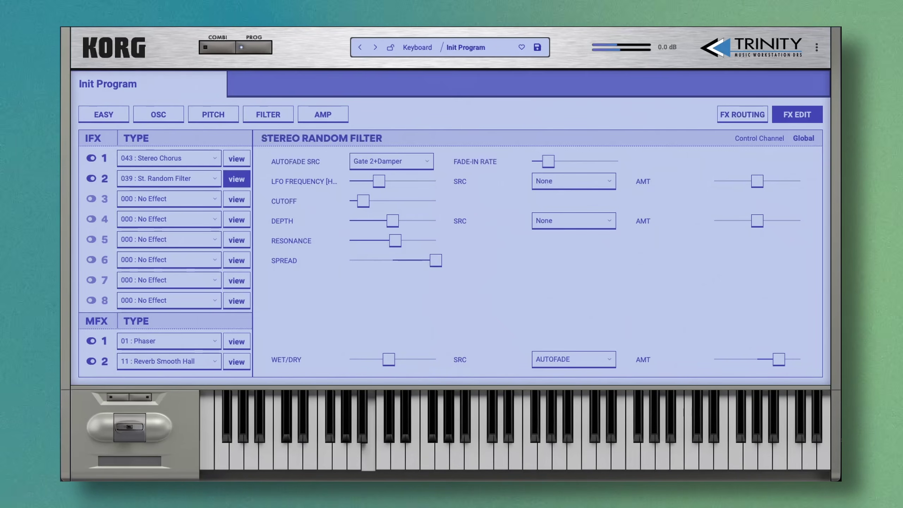
Reduce the EQ low gain a little further and slightly lower OSC 2's amp volume.
click(743, 115)
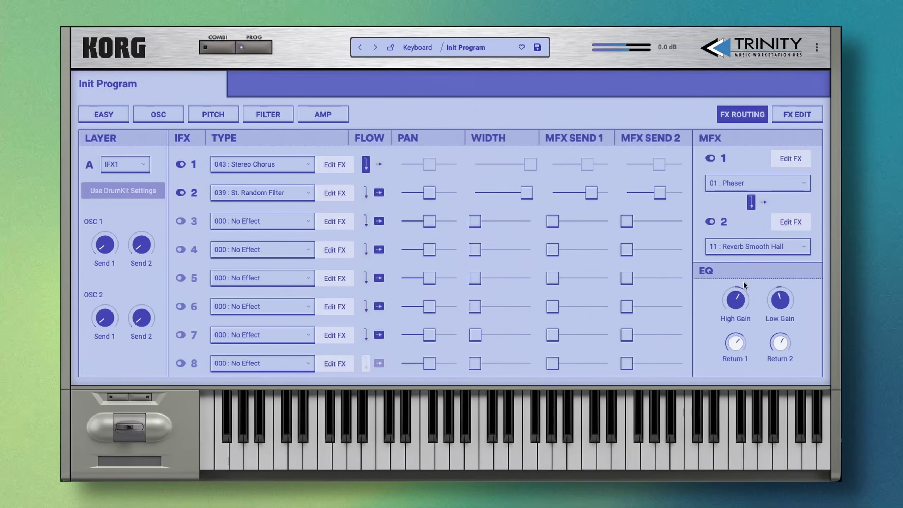
drag(781, 317, 781, 299)
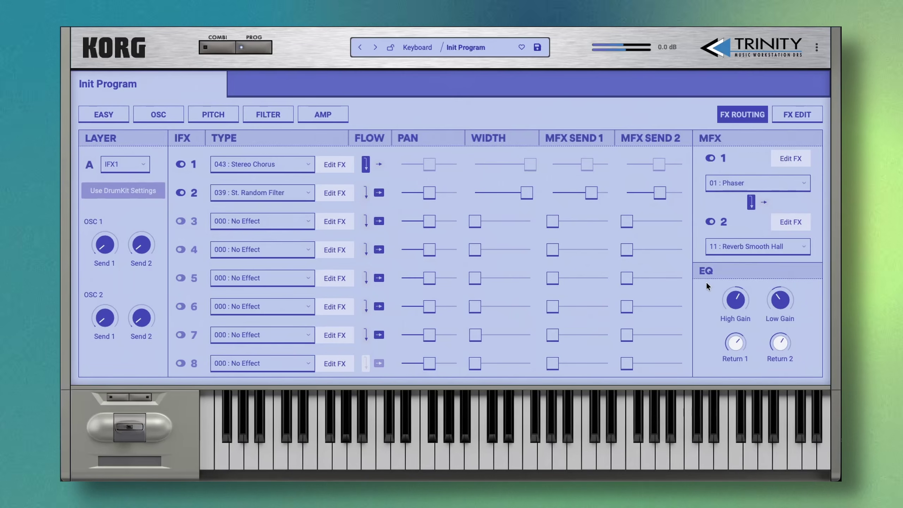
click(313, 115)
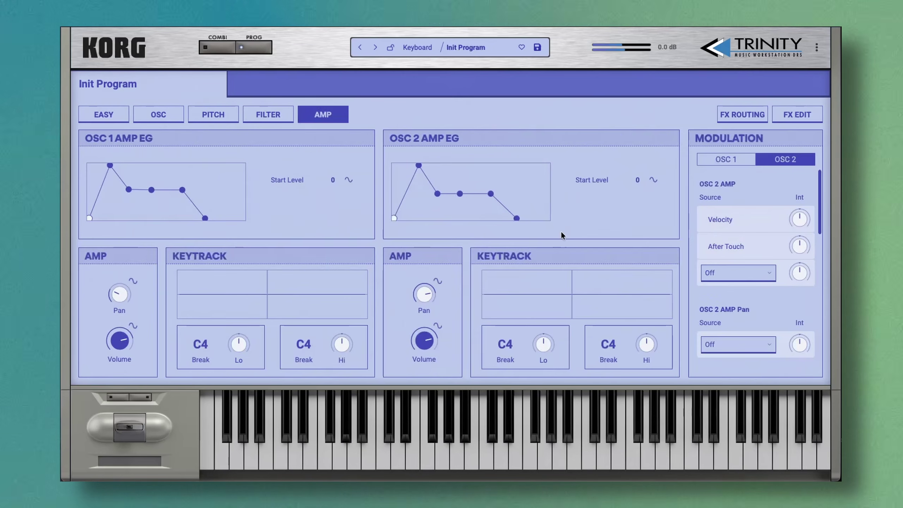
drag(420, 345, 423, 363)
mouse_move(433, 347)
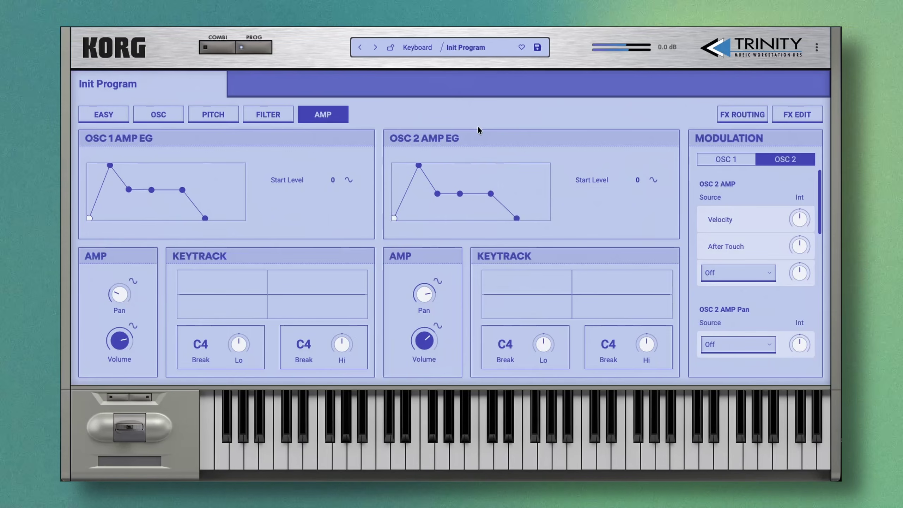
Apply a small positive LFO intensity to OSC 1's filter A cutoff and slow LFO 1's frequency to 8.
click(233, 118)
click(256, 114)
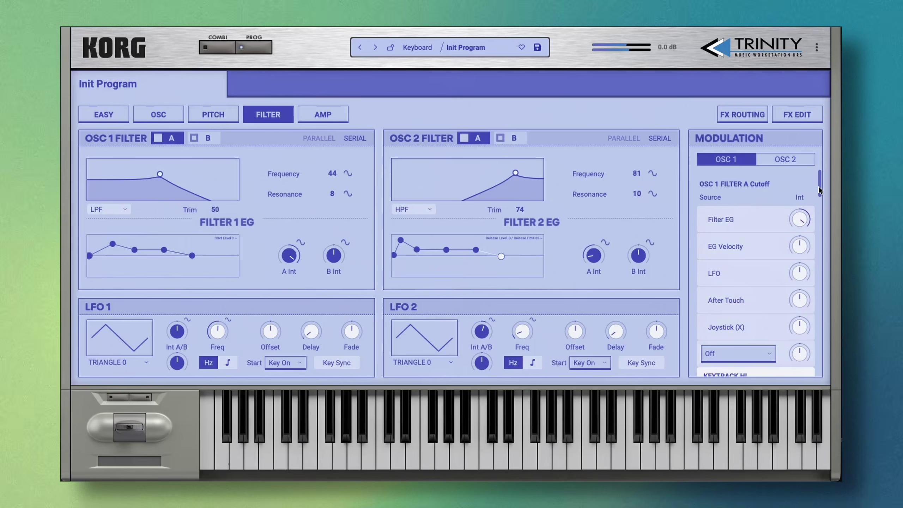
scroll(820, 193, down, 3)
drag(799, 245, 799, 241)
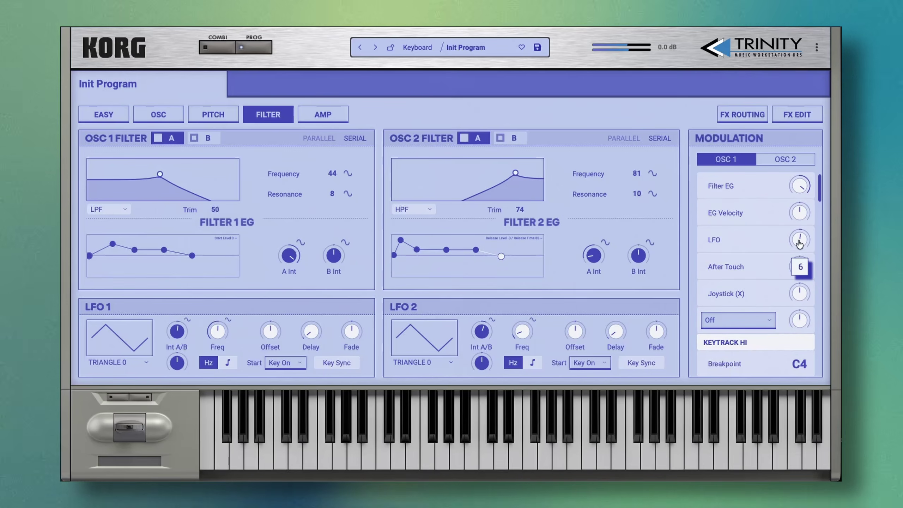
drag(217, 332, 226, 390)
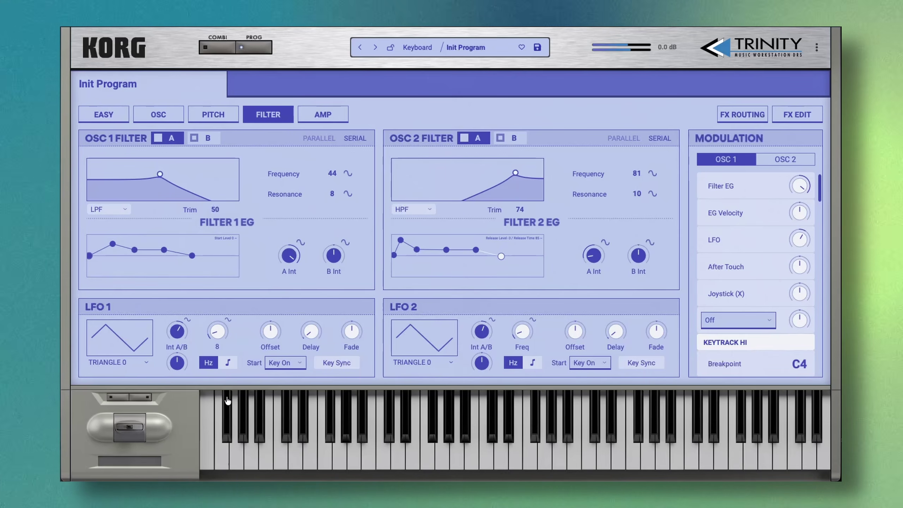
Change LFO 1's waveform to SAW UP 180 with frequency 9, and slightly reduce its intensity on OSC 1's filter A cutoff.
click(126, 360)
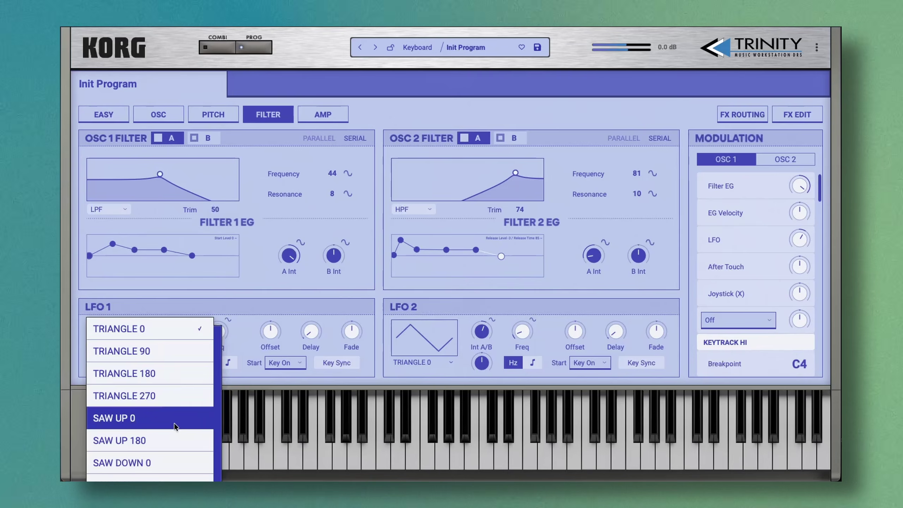
click(176, 436)
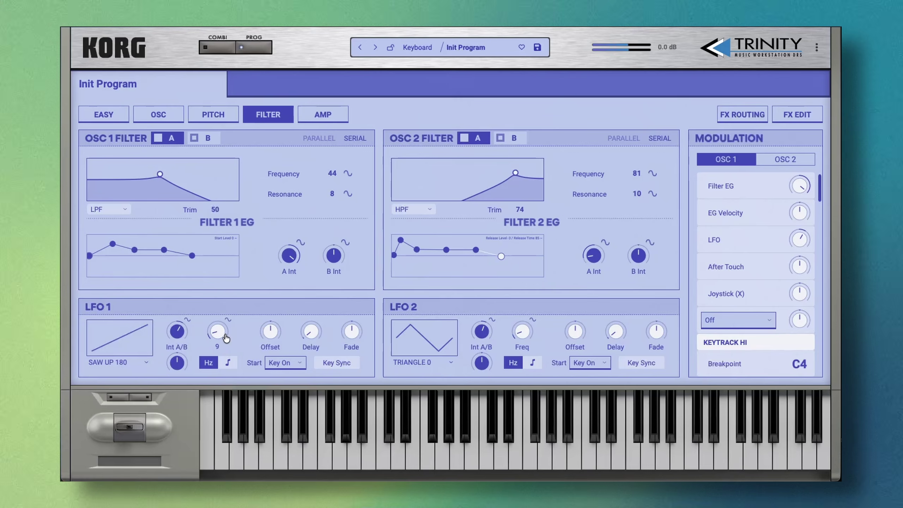
mouse_move(800, 266)
mouse_down()
mouse_move(799, 238)
mouse_move(798, 251)
mouse_up()
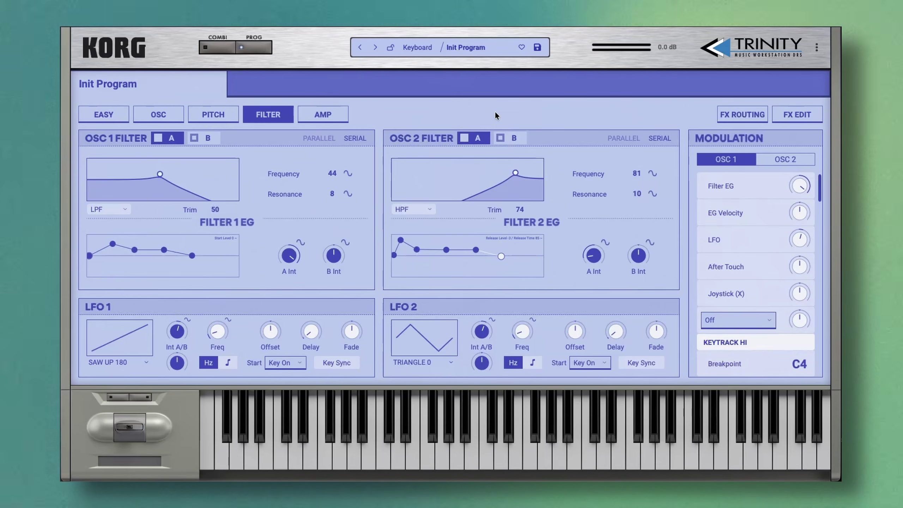
Start saving the program and name it TF Pad.
click(537, 50)
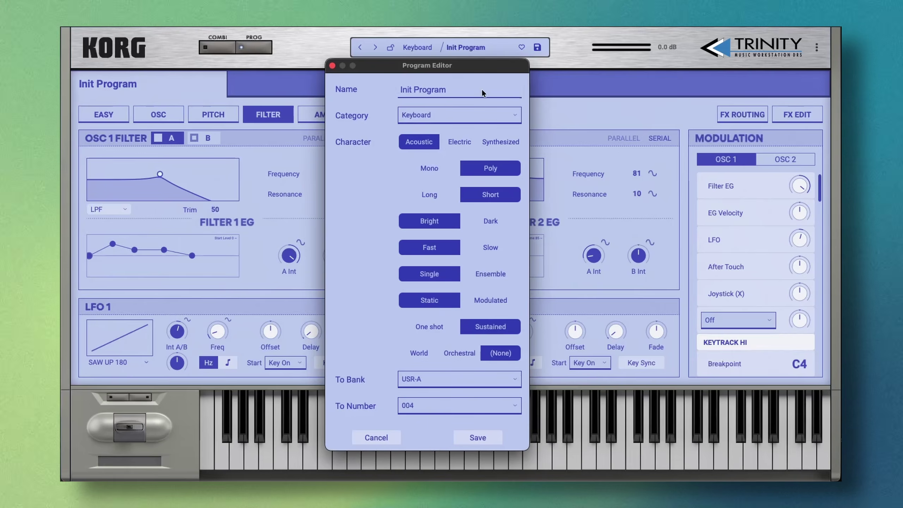
double_click(432, 90)
triple_click(433, 91)
text(TF)
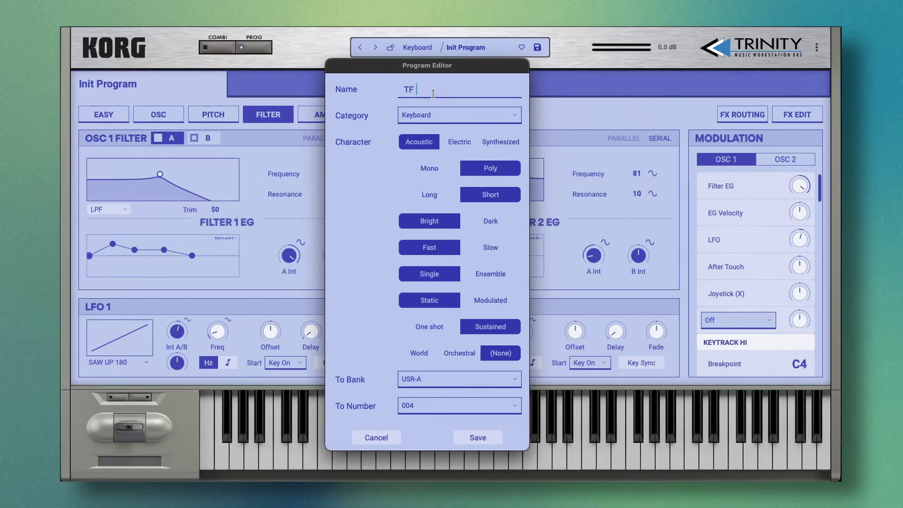
text( Pad)
Classify the program as Motion Synth with Synthesized character and save it to bank USR-A, number 005, overwriting the existing entry.
click(469, 115)
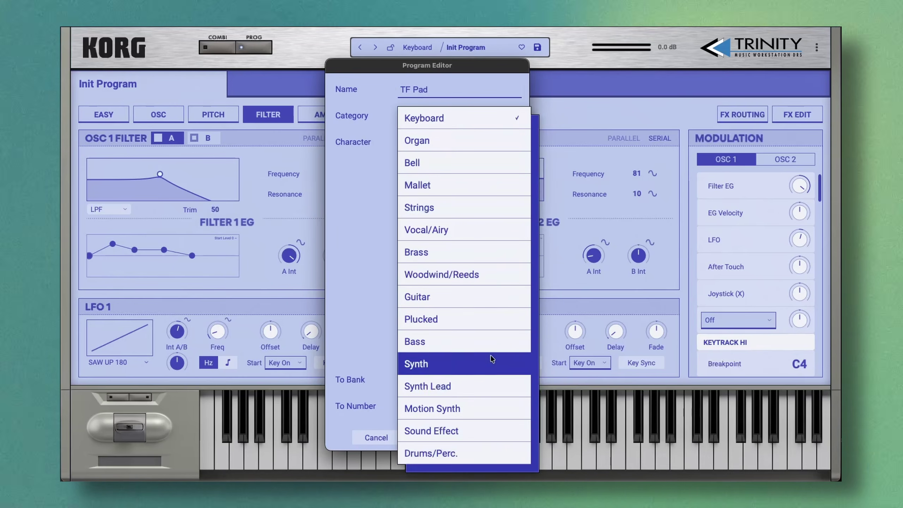
click(485, 413)
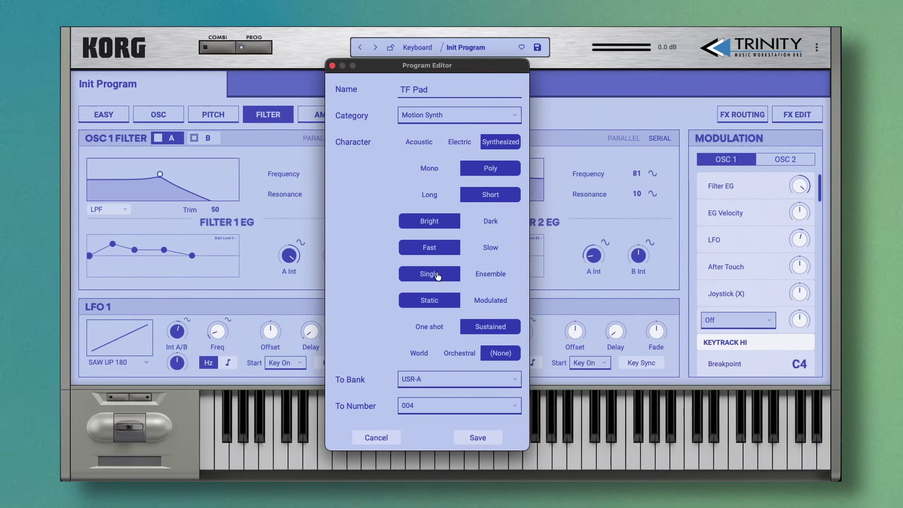
click(442, 379)
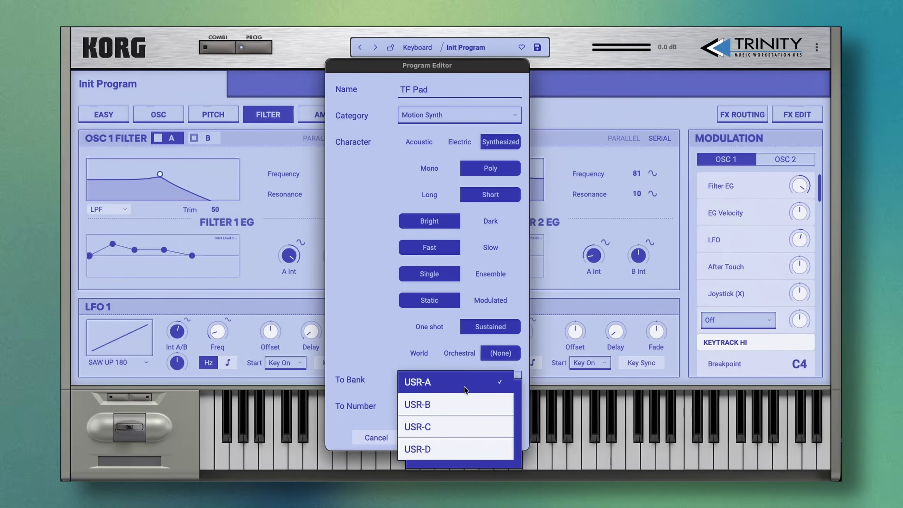
click(462, 387)
click(448, 404)
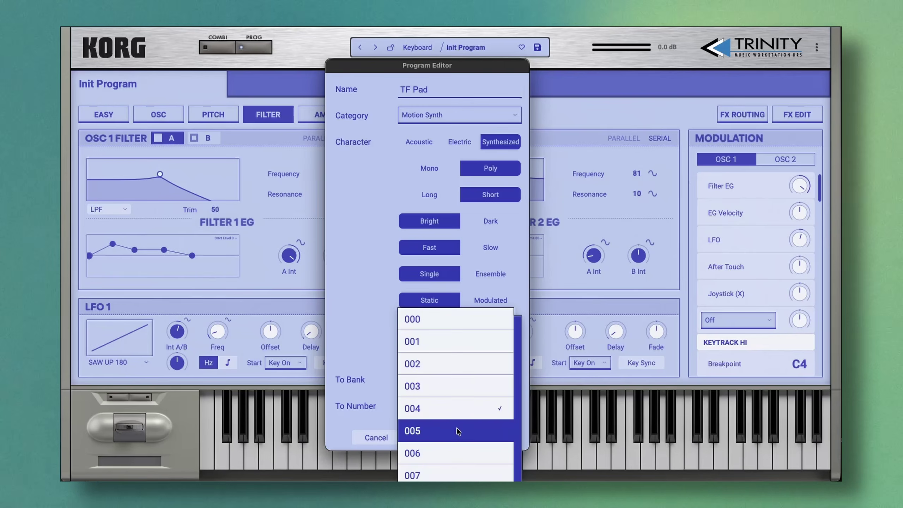
scroll(457, 429, down, 5)
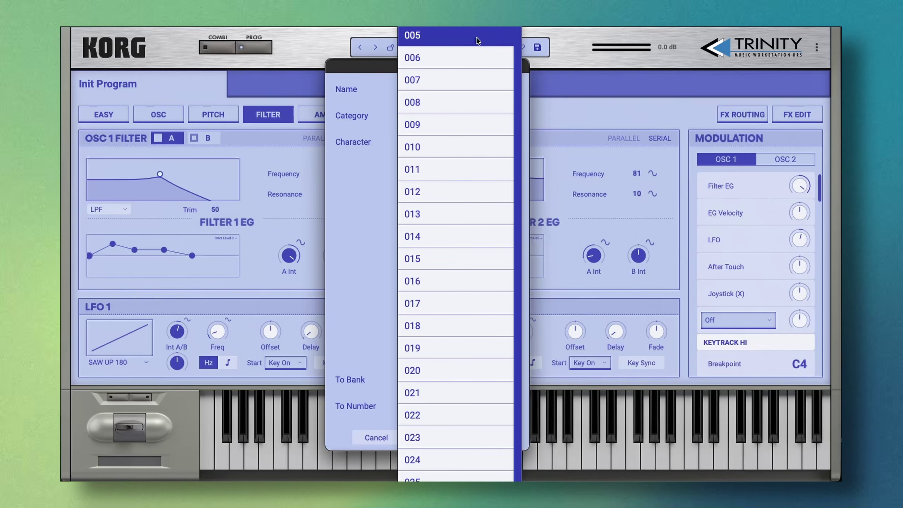
click(476, 37)
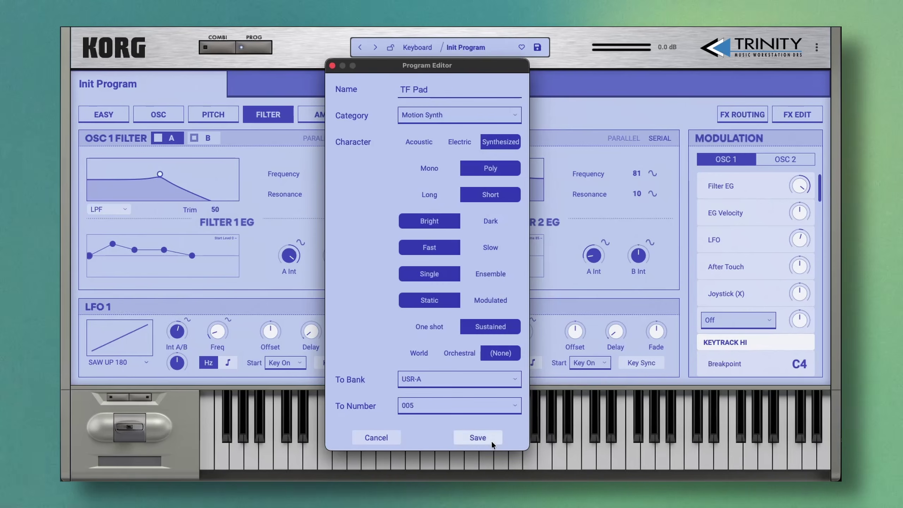
click(487, 435)
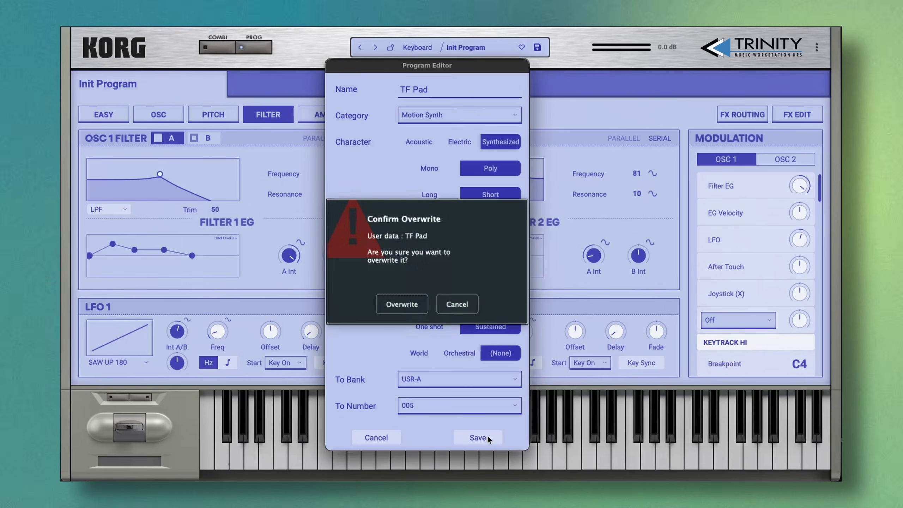
click(399, 305)
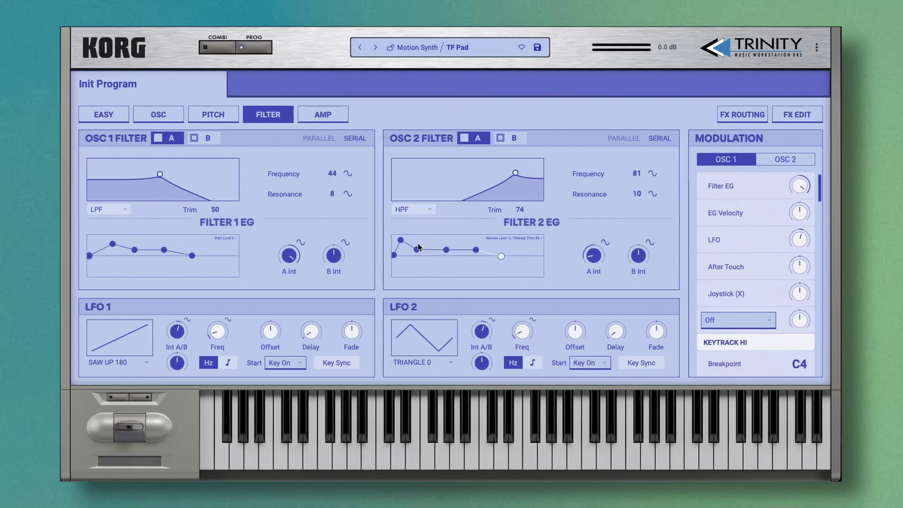
Find the saved TF Pad program in User Bank A of the program browser and select it.
click(415, 46)
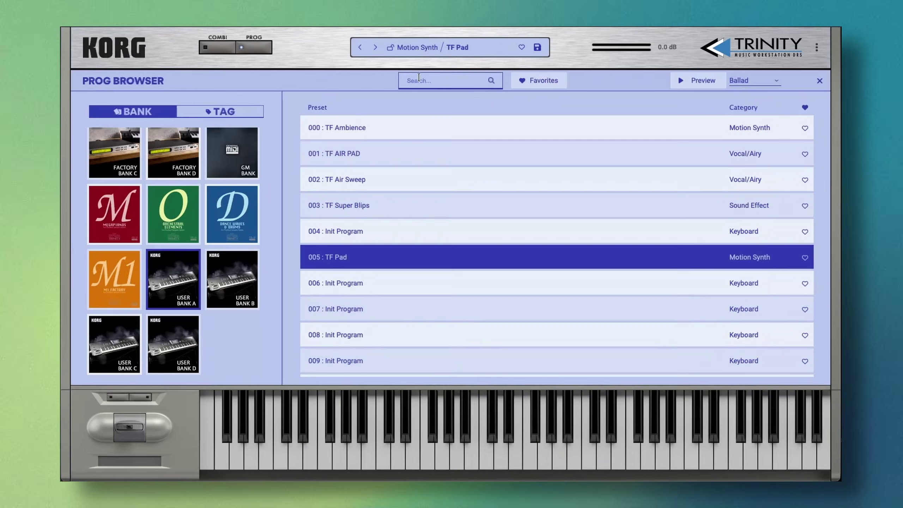
click(177, 289)
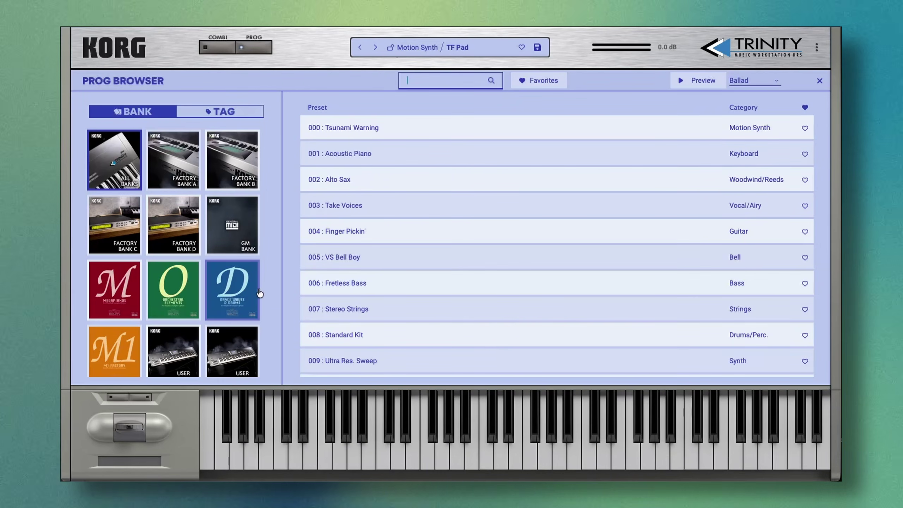
scroll(259, 295, down, 3)
click(172, 296)
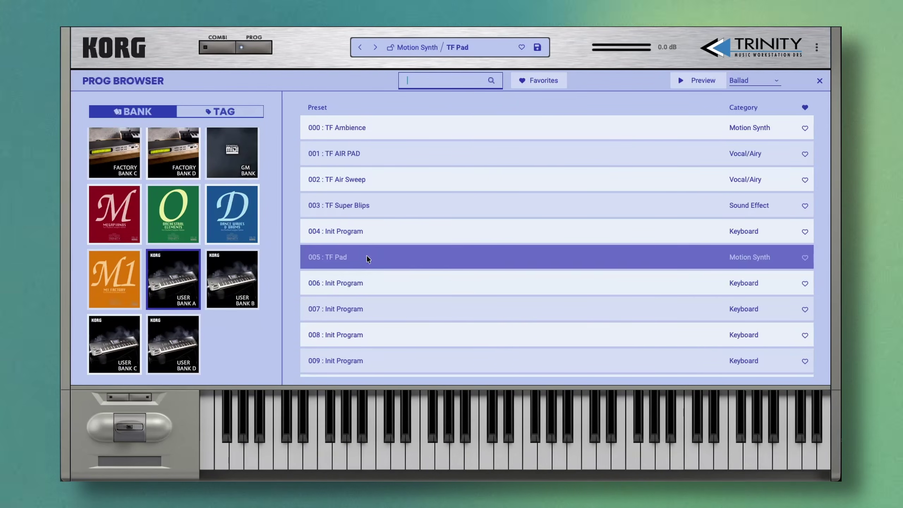
click(390, 256)
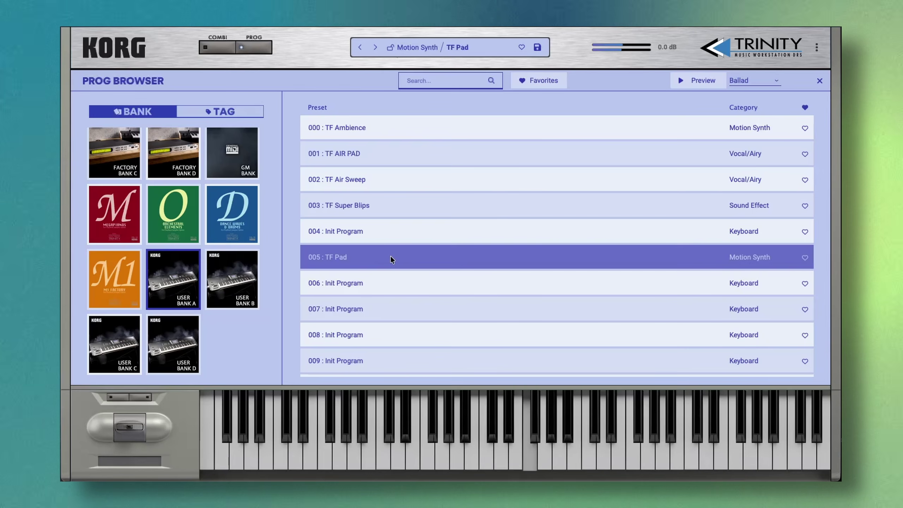